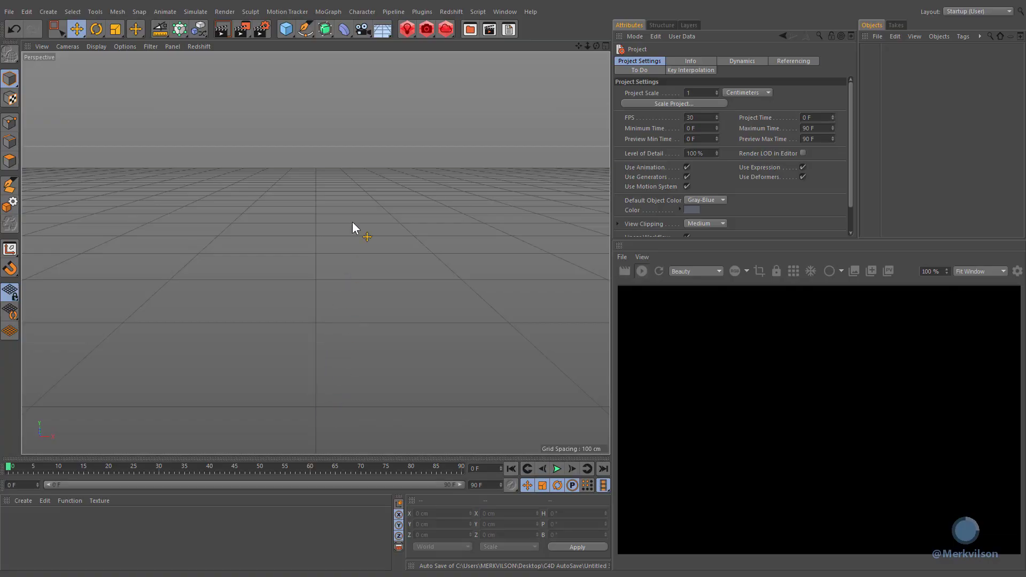
# Add a Redshift Volume object from the Redshift menu and load smoke2.vdb as its file.
pyautogui.click(446, 12)
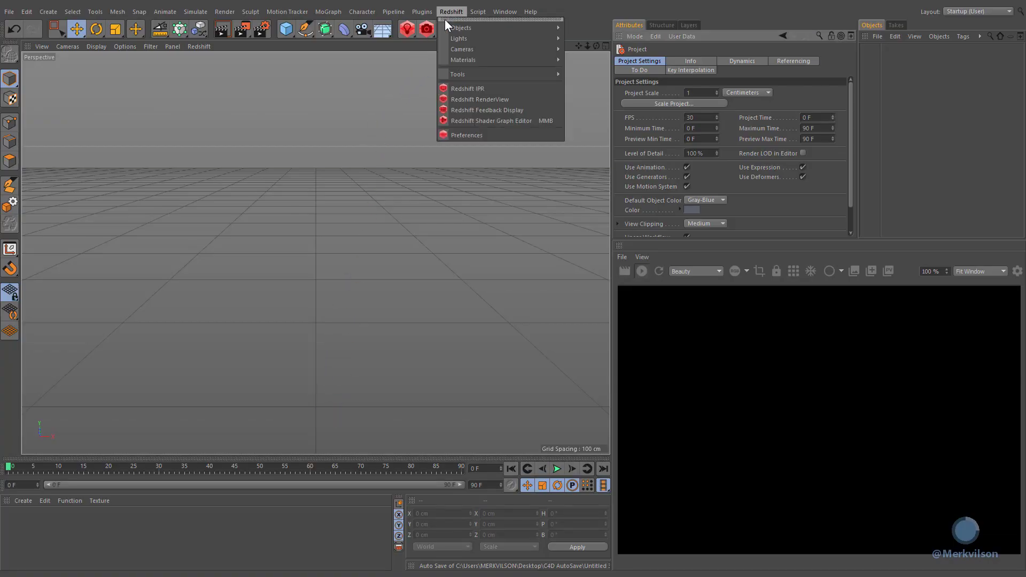
pyautogui.moveTo(452, 27)
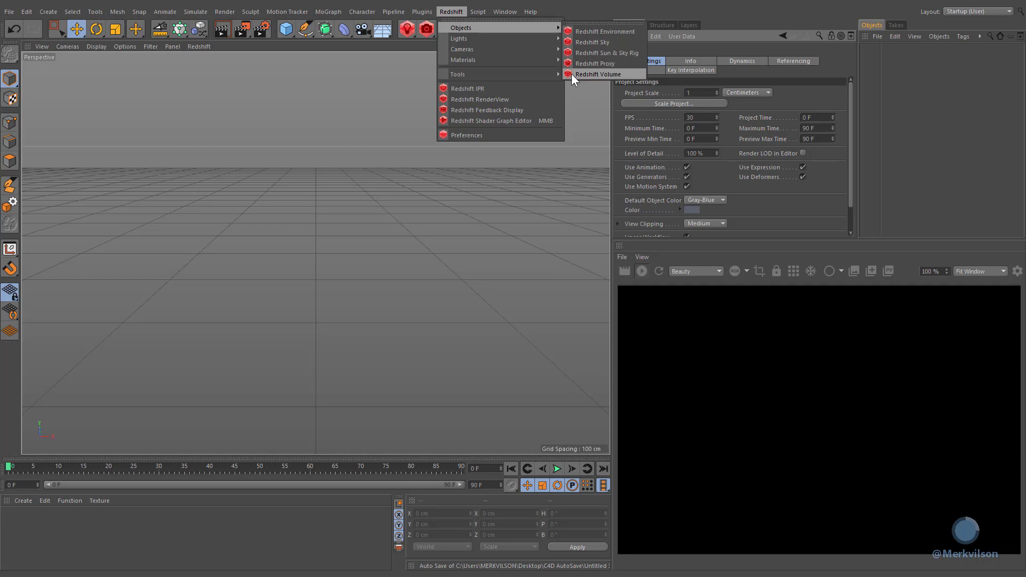
pyautogui.click(623, 76)
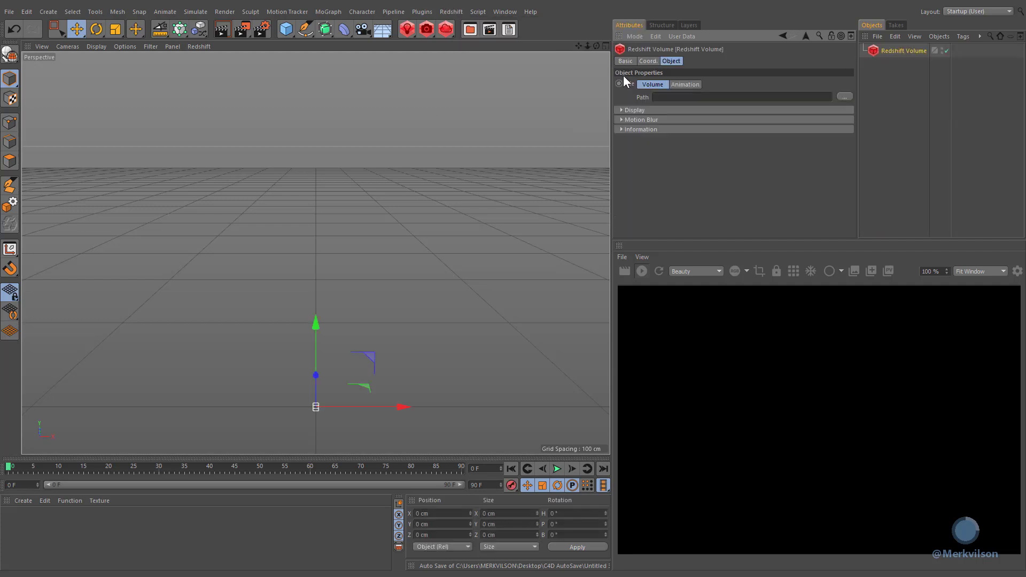
pyautogui.click(841, 97)
pyautogui.click(179, 124)
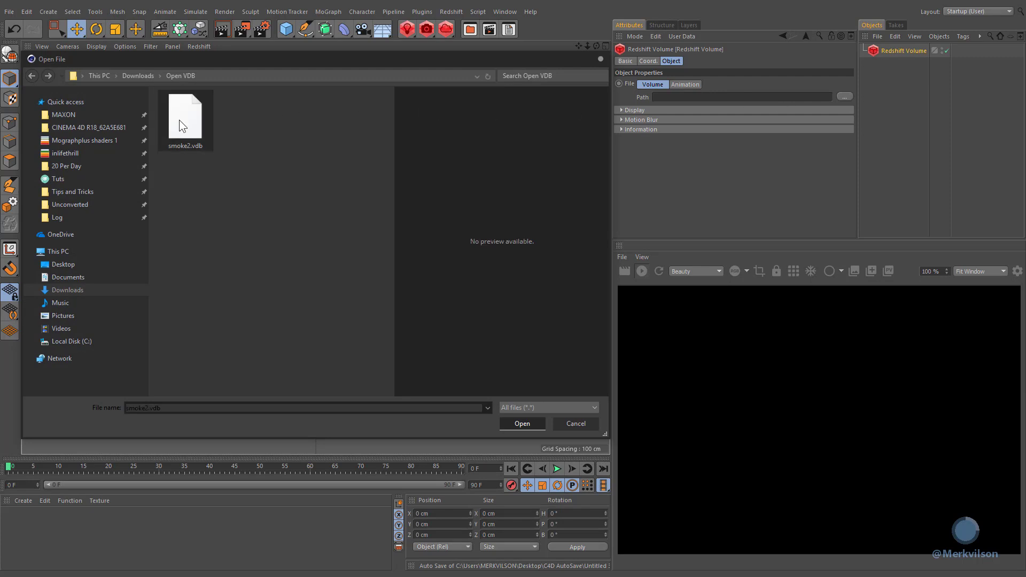
pyautogui.click(503, 425)
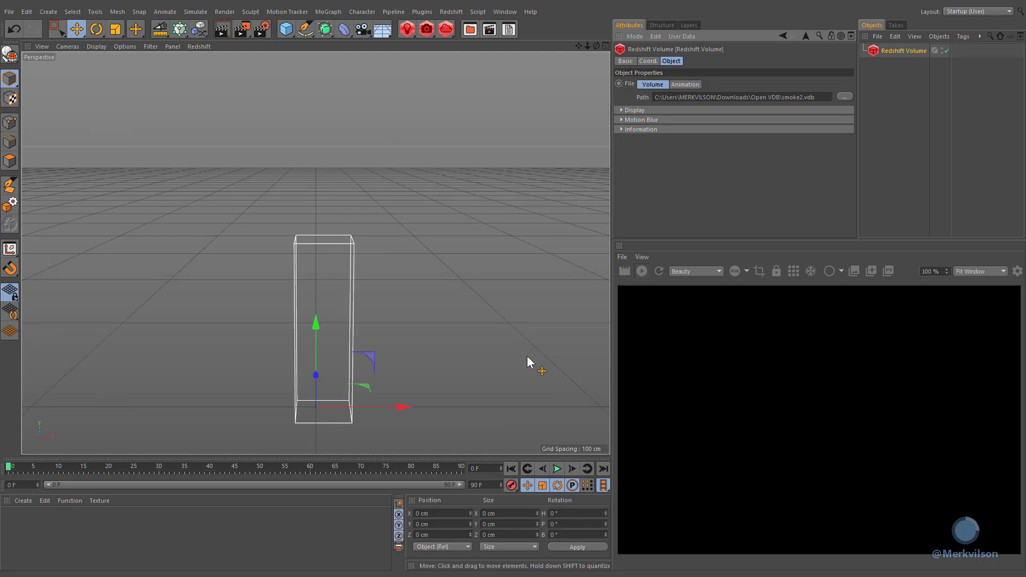
# Set the volume's Display preview to Points with 150 maximum points and a 0.005 prune threshold.
pyautogui.click(621, 110)
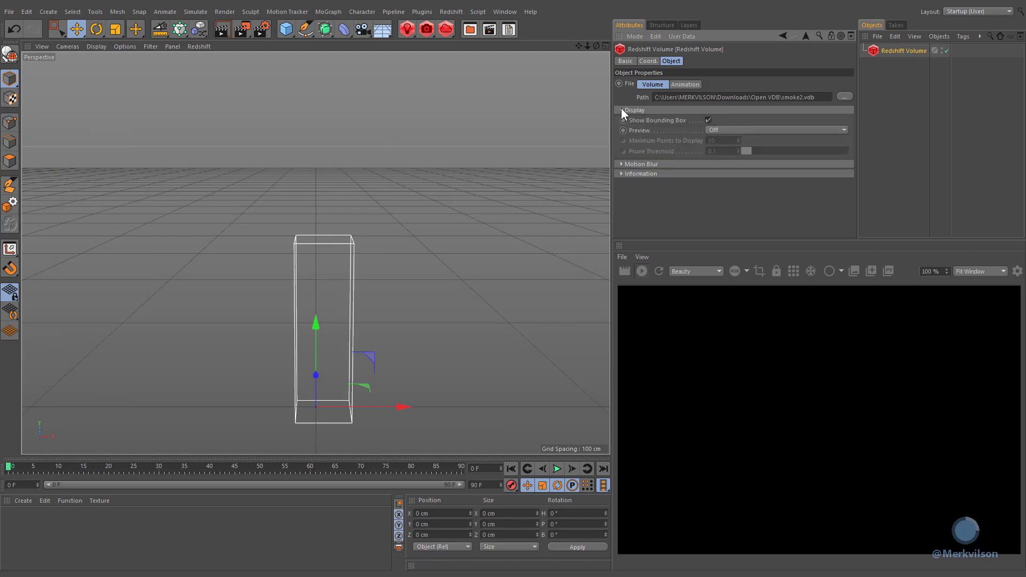
pyautogui.click(733, 130)
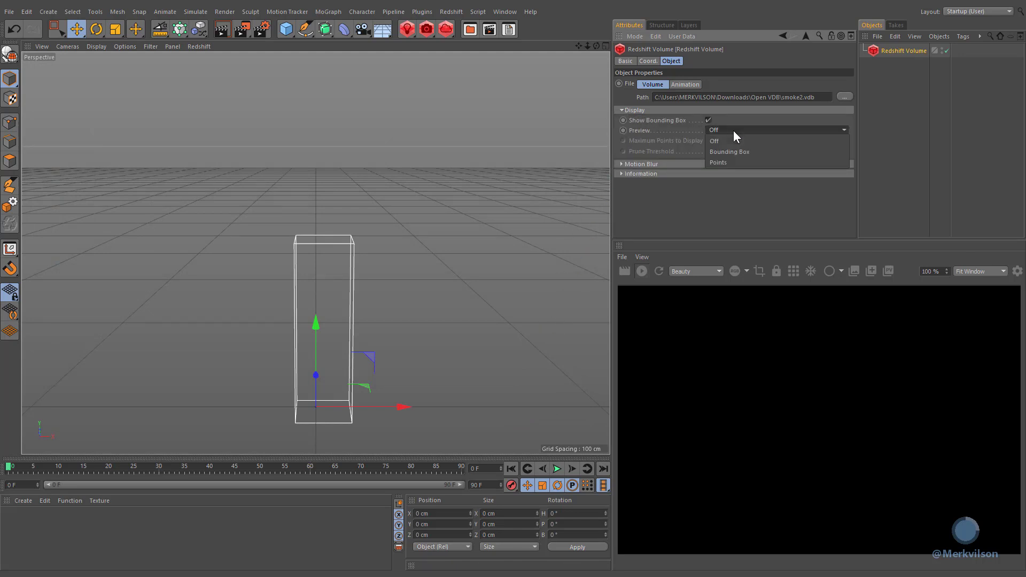
pyautogui.click(729, 162)
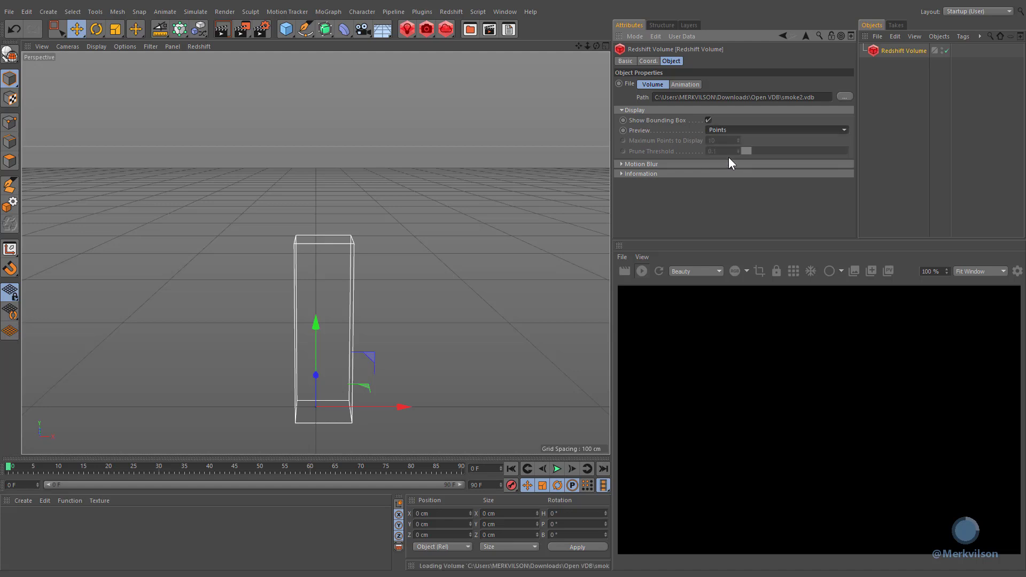
pyautogui.click(727, 144)
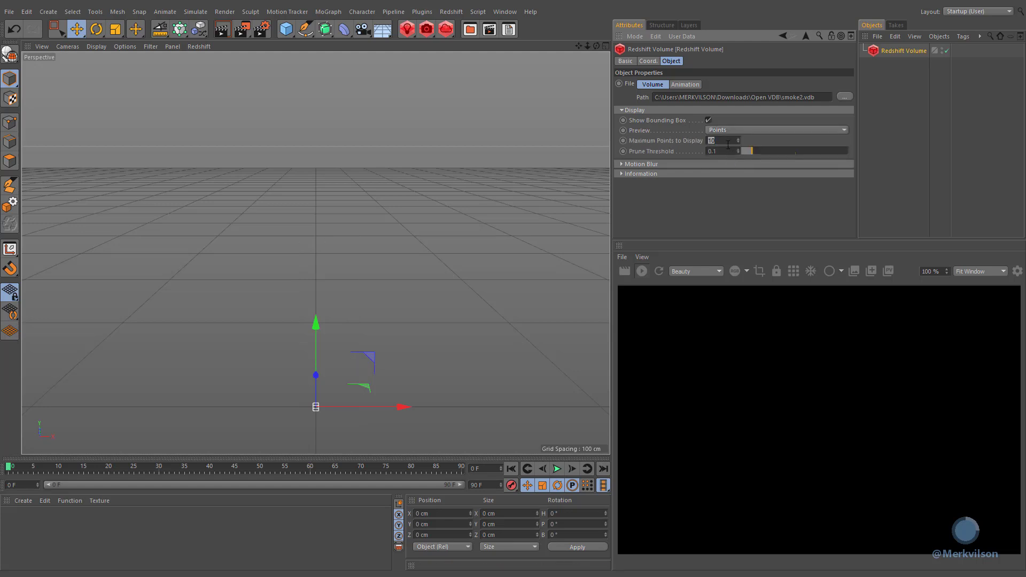
pyautogui.write('1')
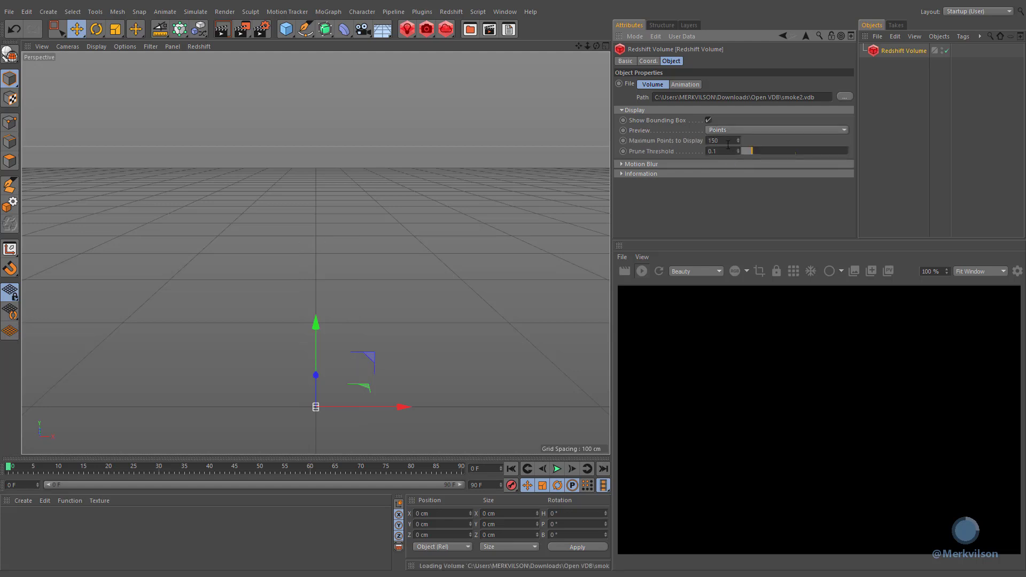
pyautogui.press('Return')
pyautogui.click(725, 152)
pyautogui.write('005')
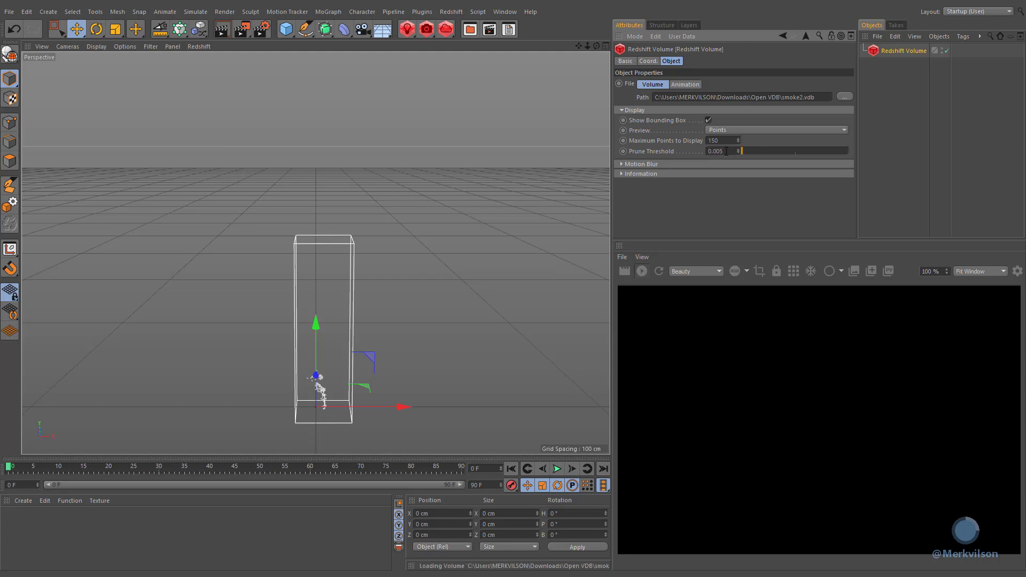
pyautogui.press('Return')
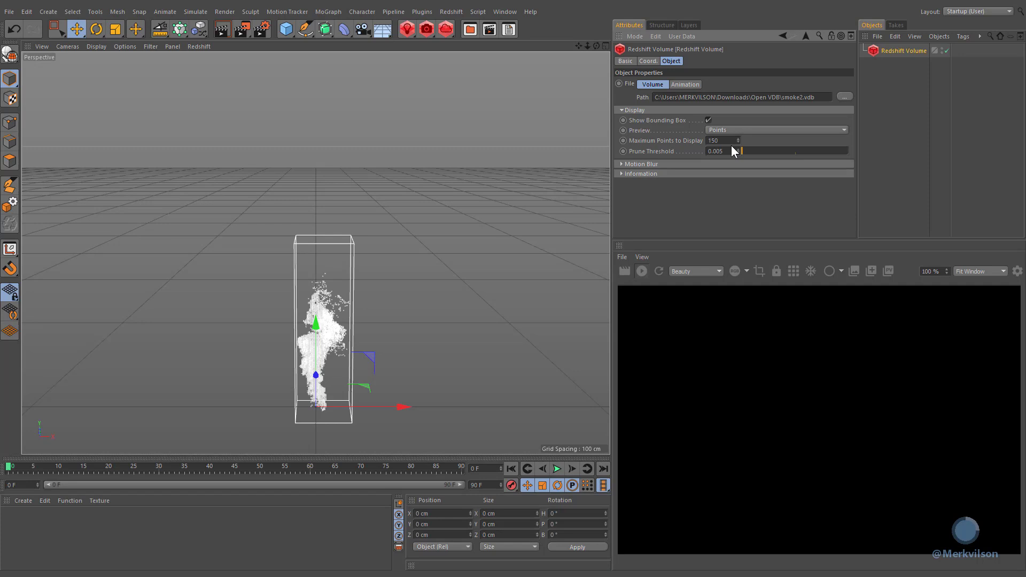
# Scale the smoke volume to 2.5 on X, Y and Z.
pyautogui.click(648, 61)
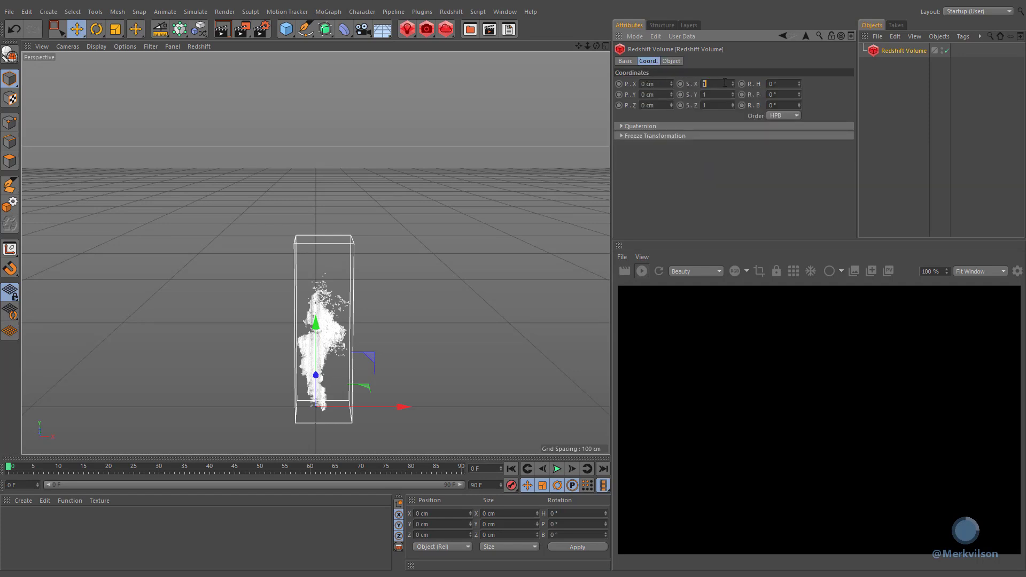
pyautogui.write('2')
pyautogui.press('Tab')
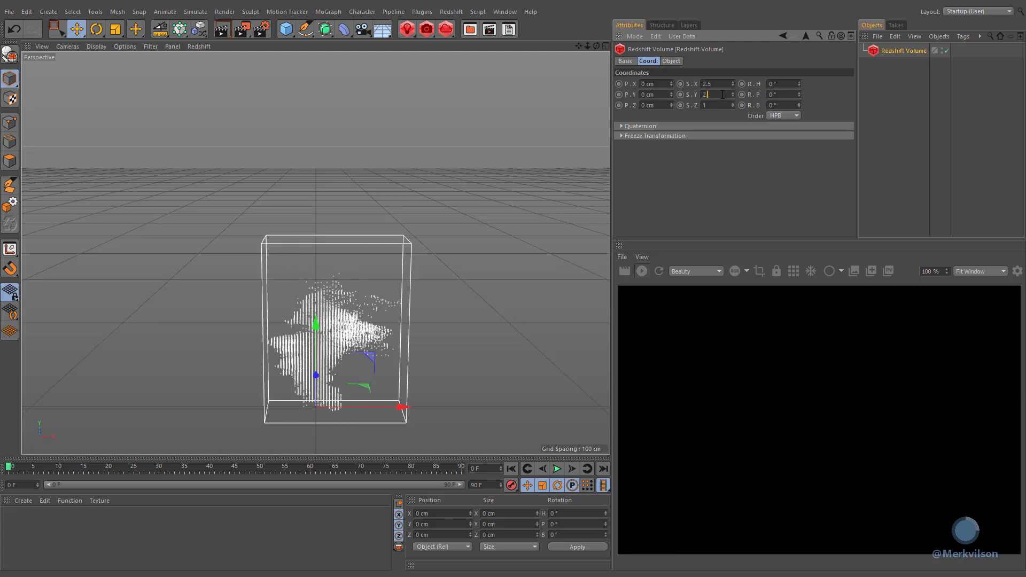
pyautogui.write('2.5')
pyautogui.press('Tab')
pyautogui.write('2')
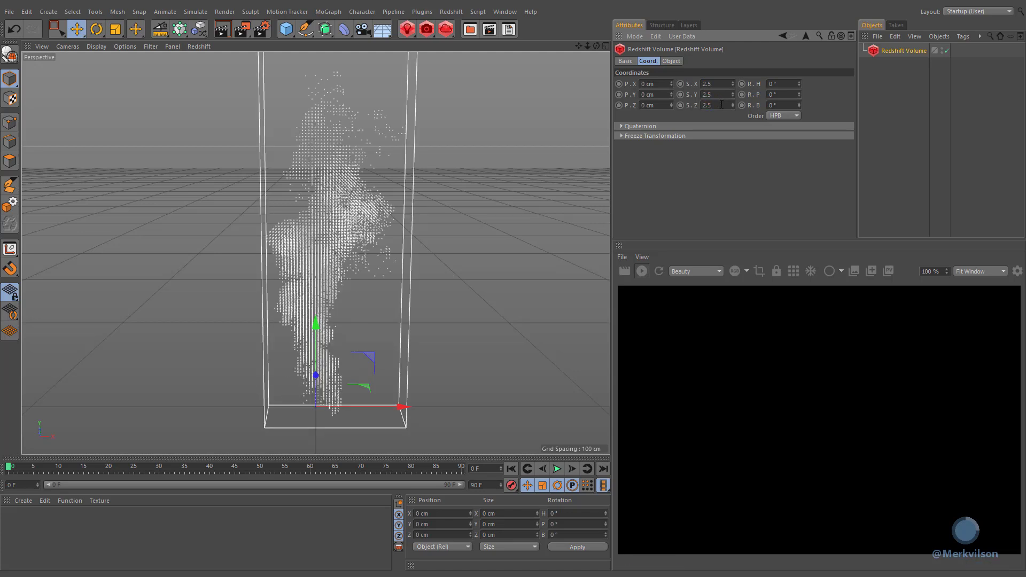
pyautogui.write('.5')
pyautogui.press('Return')
# Position the smoke volume at Y 5 cm and Z 70 cm.
pyautogui.click(653, 93)
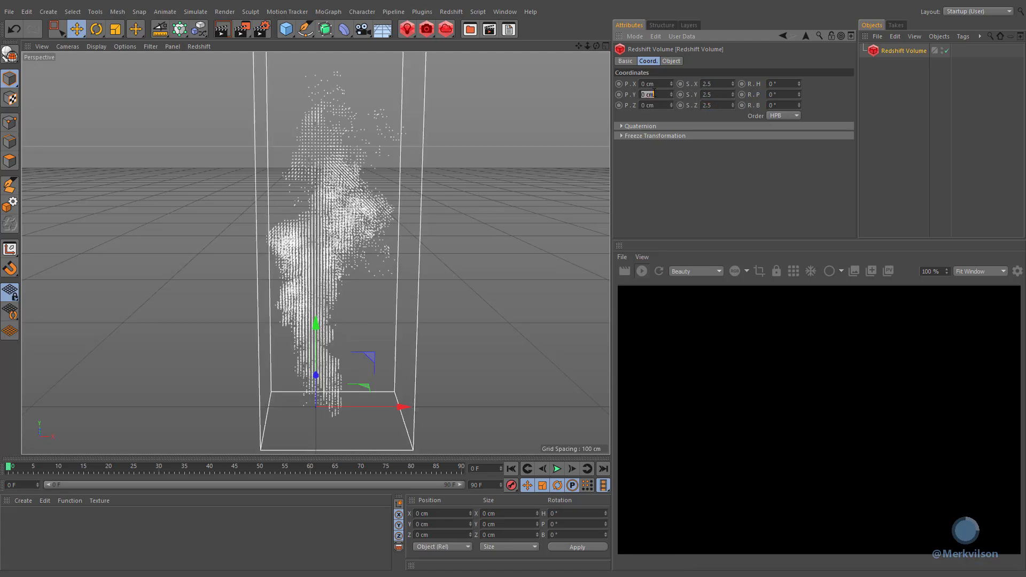
pyautogui.write('5')
pyautogui.click(656, 106)
pyautogui.write('70')
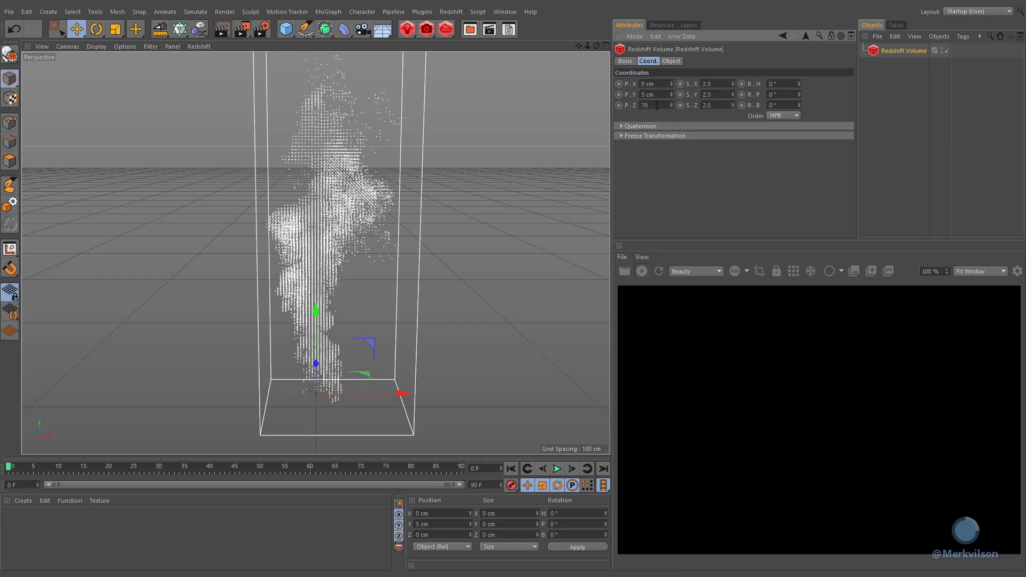
pyautogui.press('Return')
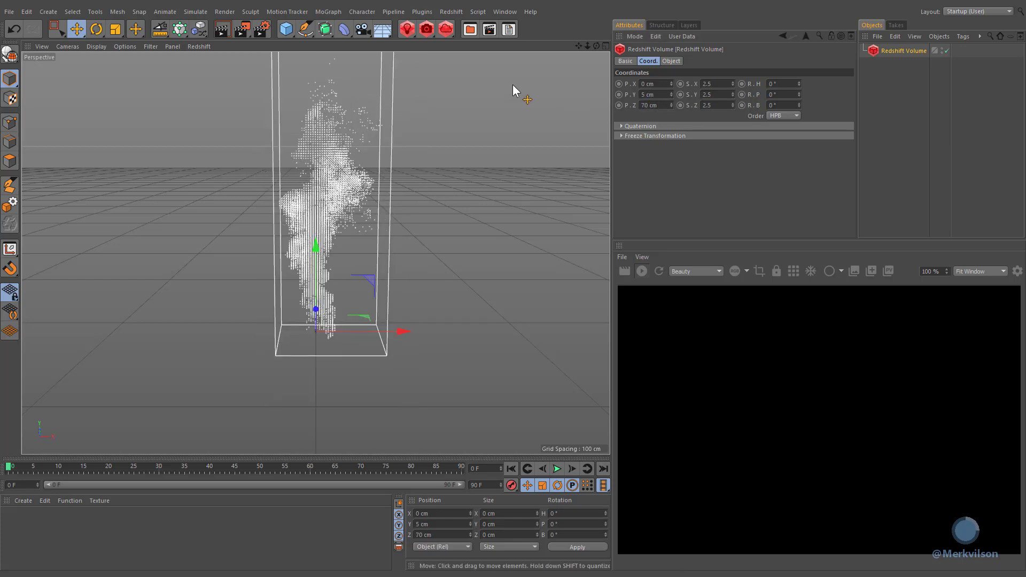
# Add a cube sized 400 × 250 × 400 cm.
pyautogui.click(281, 33)
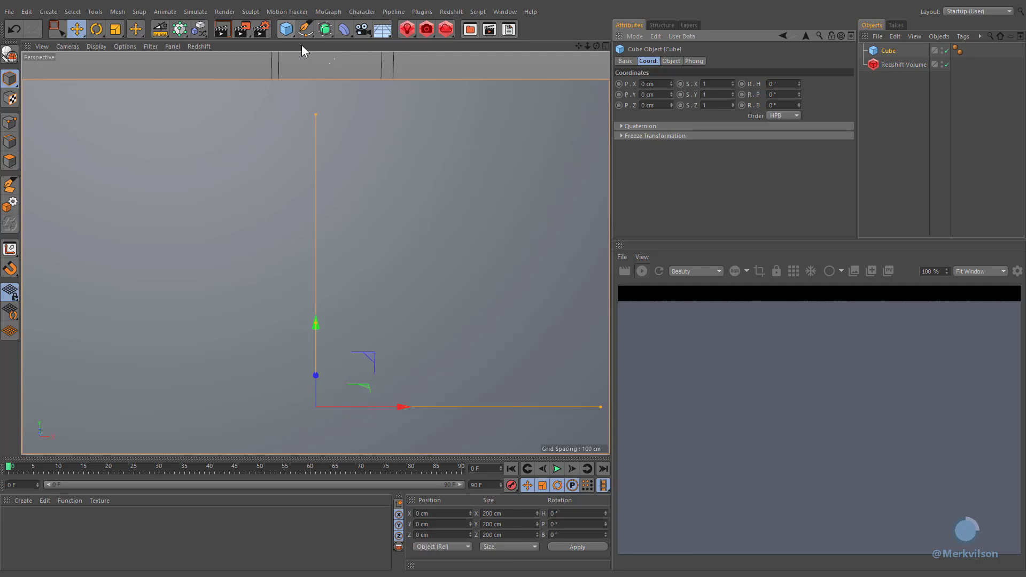
pyautogui.click(678, 62)
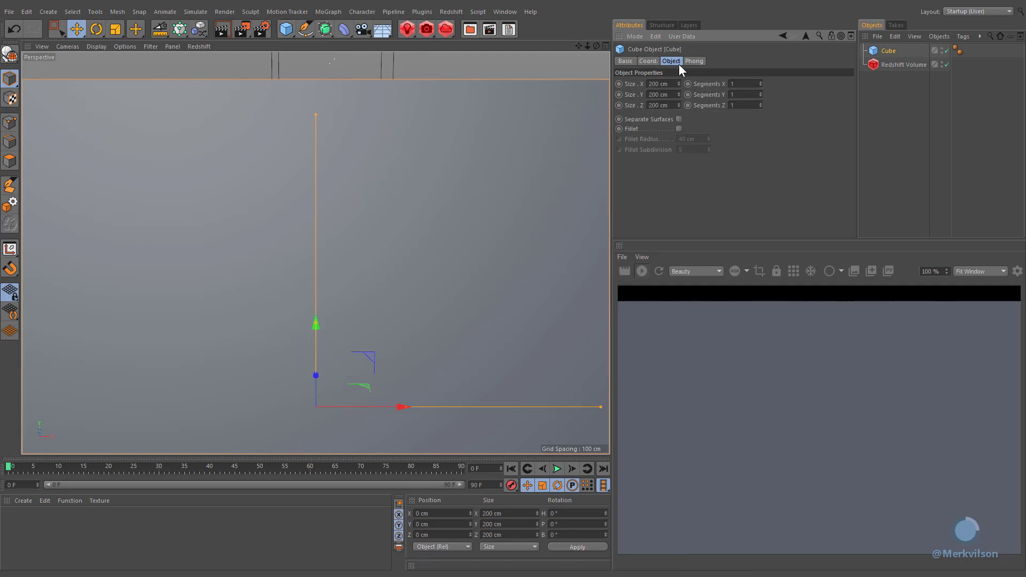
pyautogui.doubleClick(663, 105)
pyautogui.write('400')
pyautogui.press('Return')
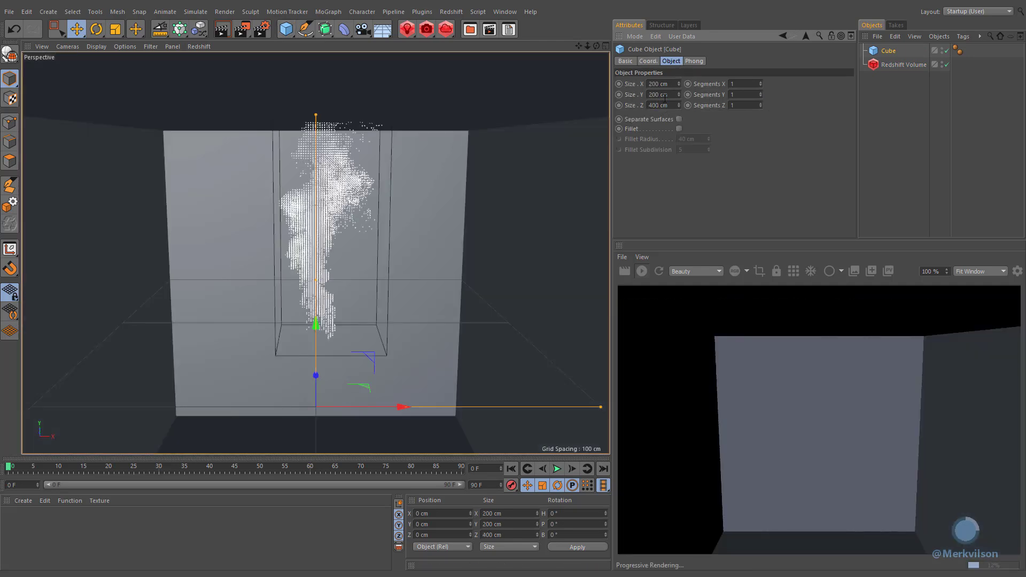
pyautogui.doubleClick(665, 95)
pyautogui.write('250')
pyautogui.press('Return')
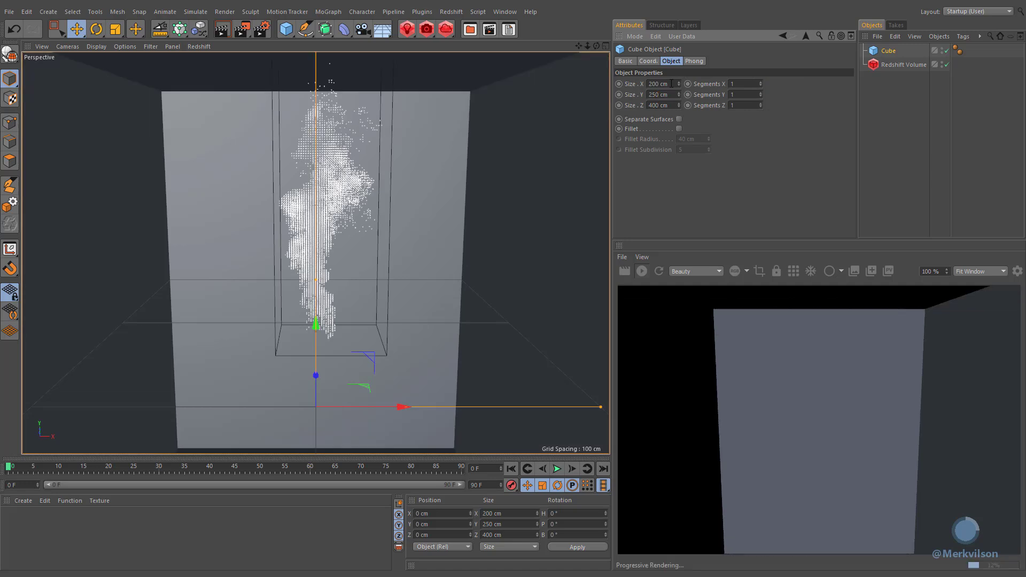
pyautogui.doubleClick(665, 84)
pyautogui.write('40')
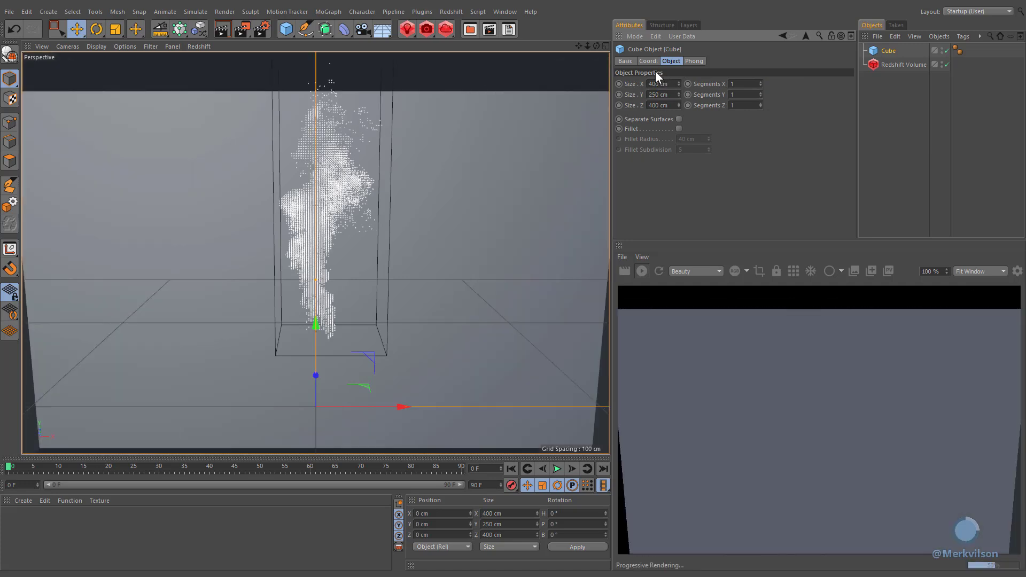
# Raise the cube to a Y position of 125 cm.
pyautogui.click(648, 61)
pyautogui.click(659, 93)
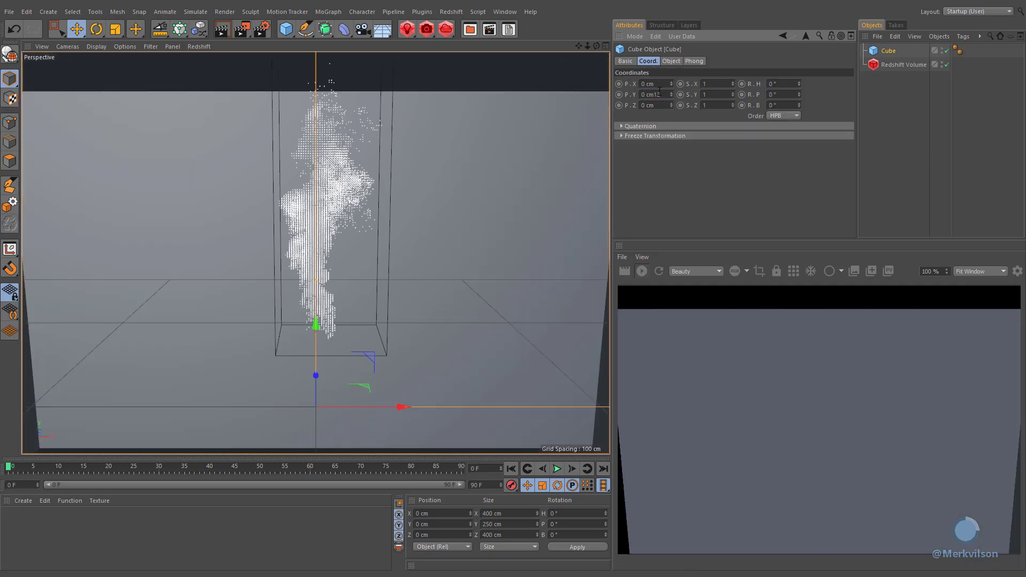
pyautogui.press('BackSpace')
pyautogui.press('BackSpace')
pyautogui.press('BackSpace')
pyautogui.press('BackSpace')
pyautogui.write('125')
pyautogui.press('Return')
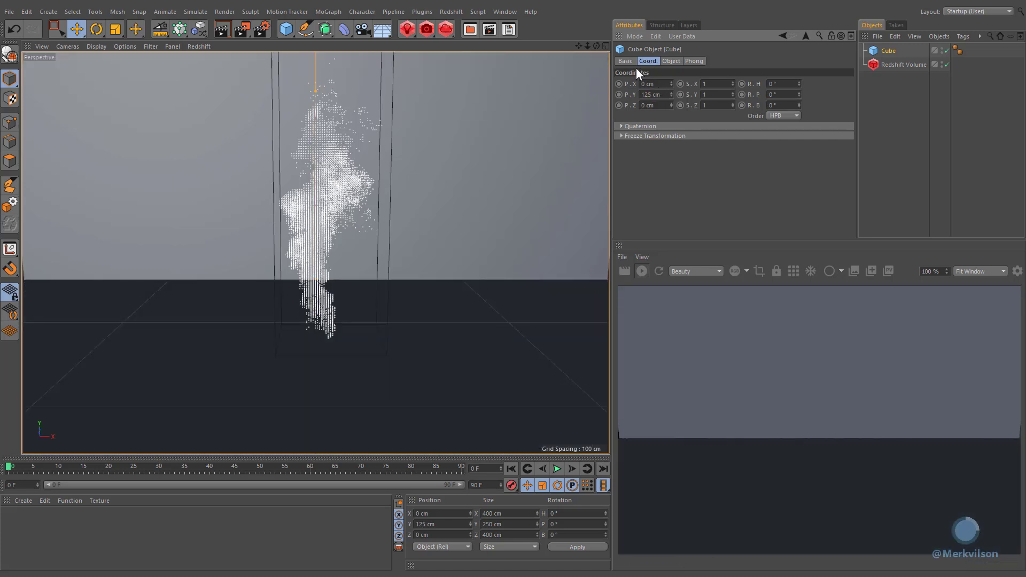
# Turn on the cube's display colour and set its brightness to 25% for dark grey.
pyautogui.click(629, 61)
pyautogui.click(691, 125)
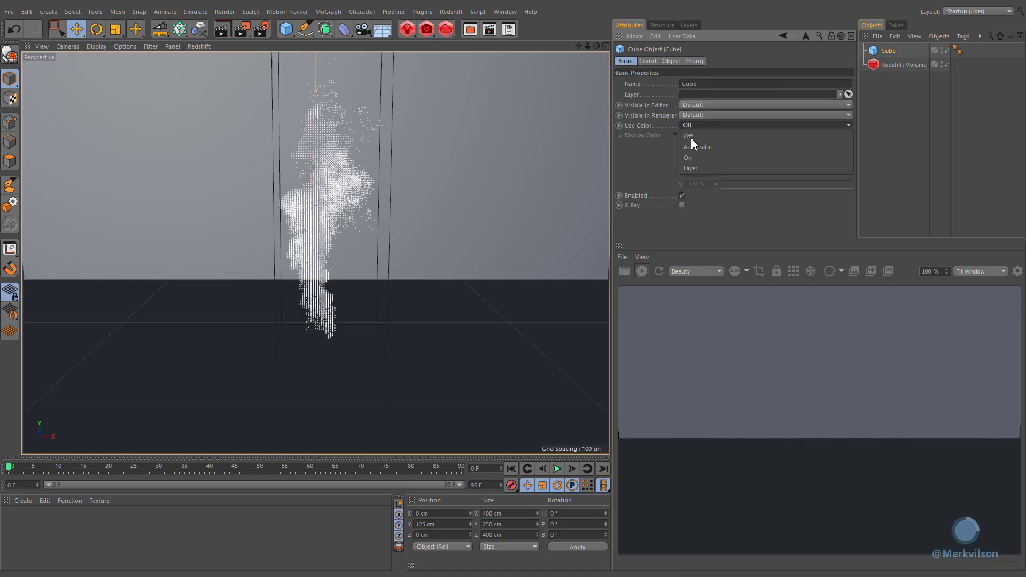
pyautogui.click(691, 156)
pyautogui.doubleClick(697, 184)
pyautogui.write('25')
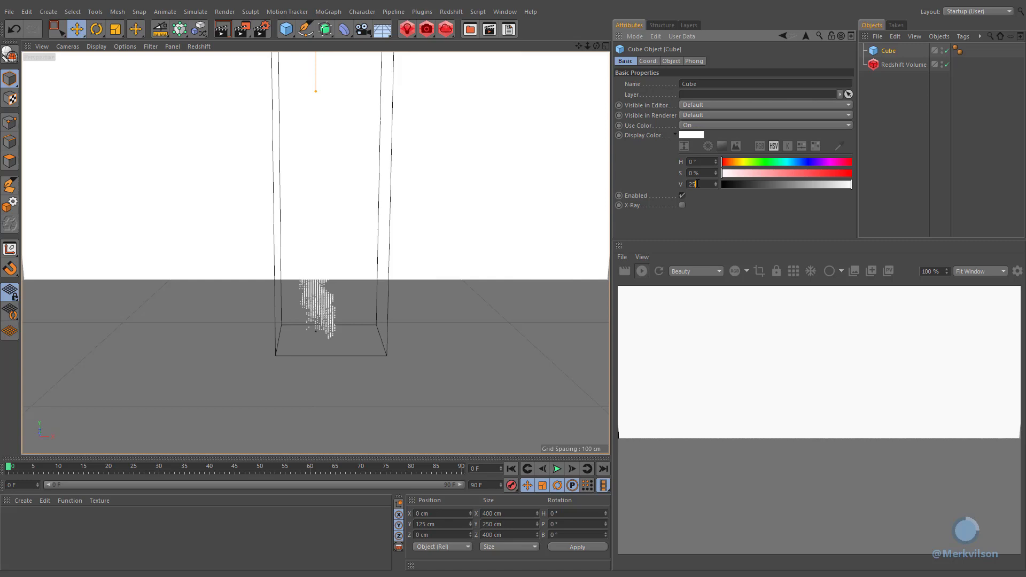
pyautogui.press('Return')
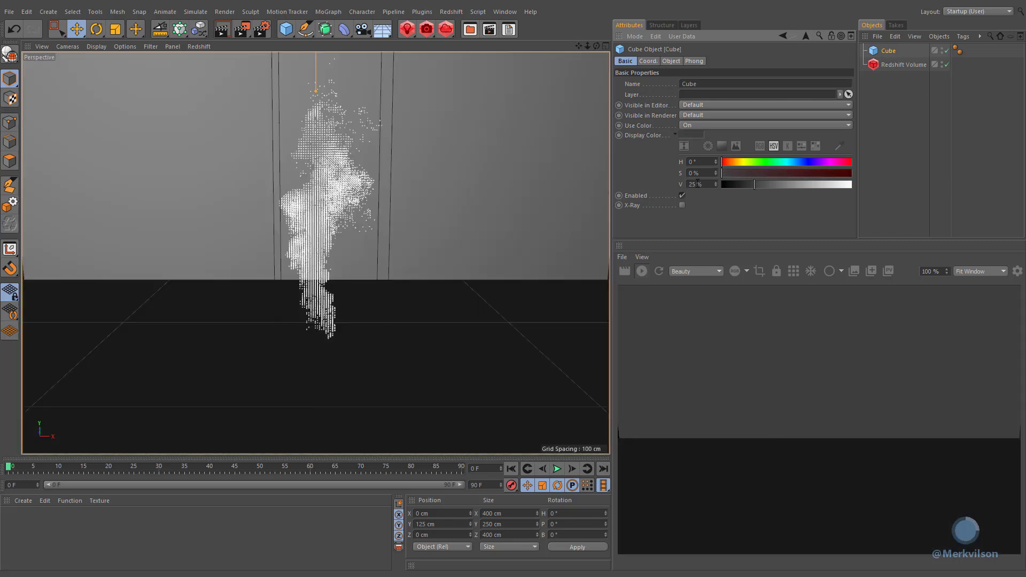
# Create an RS Volume material, assign it to the Redshift Volume, and open its editor.
pyautogui.click(19, 500)
pyautogui.moveTo(63, 426)
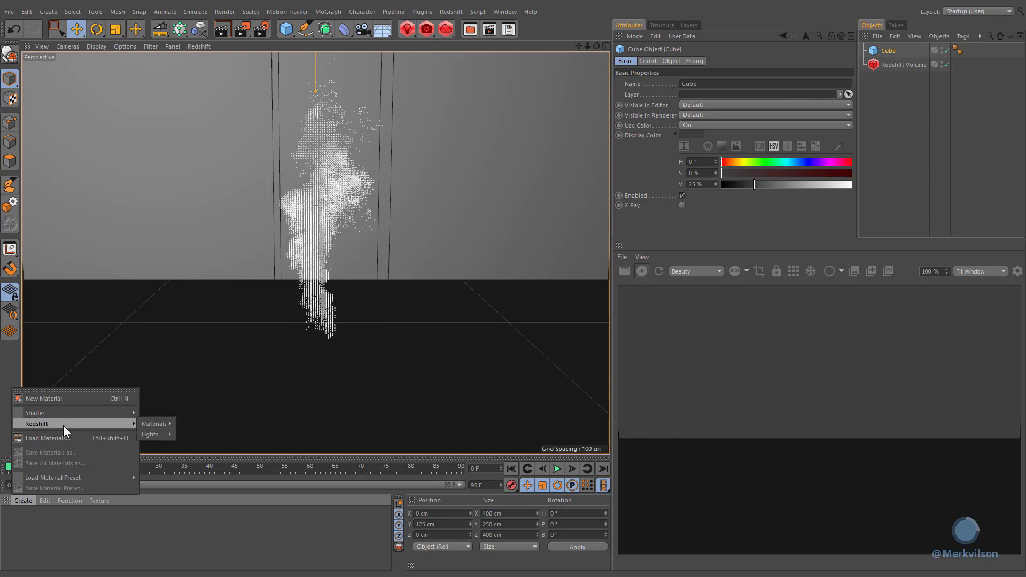
pyautogui.moveTo(145, 424)
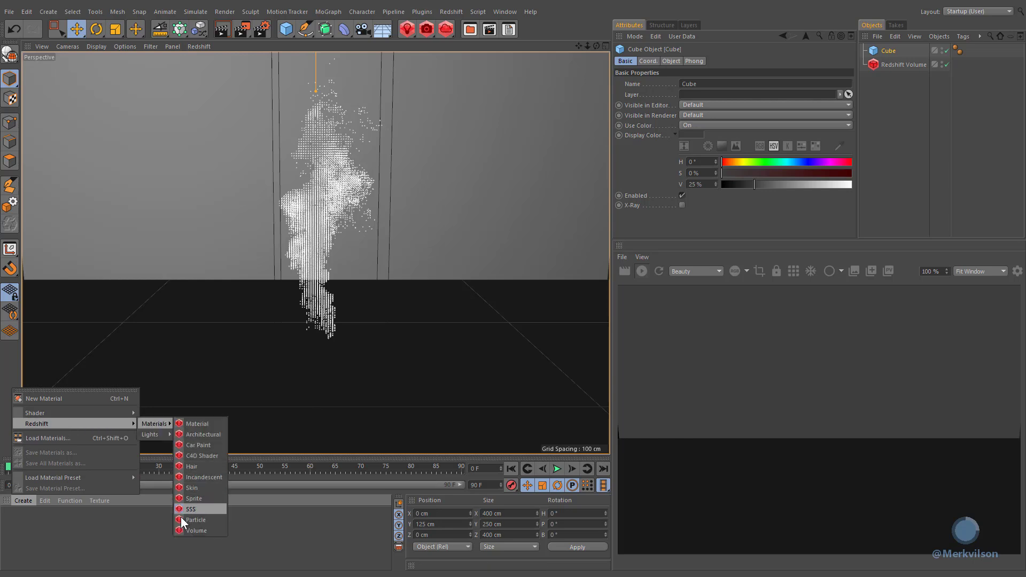
pyautogui.click(221, 529)
pyautogui.moveTo(24, 523); pyautogui.dragTo(886, 68)
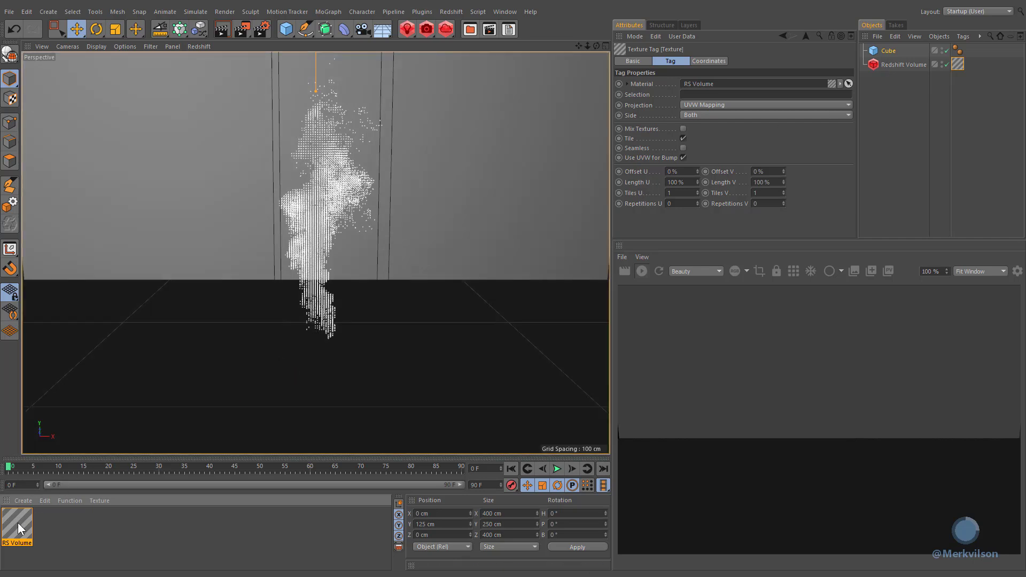
pyautogui.doubleClick(18, 523)
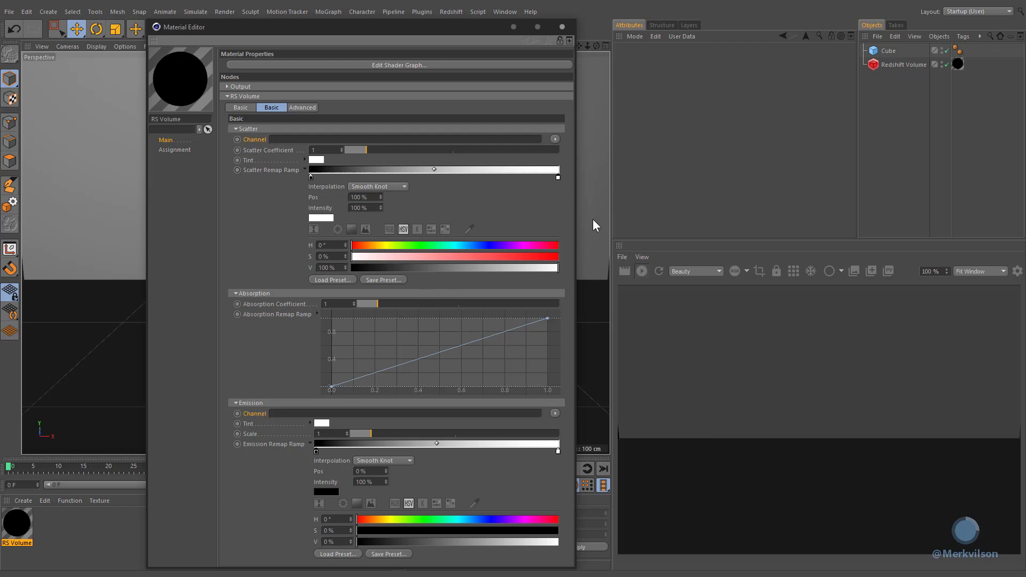
# Copy the 'density' channel name from the volume's Information and paste it into Scatter Channel.
pyautogui.click(880, 65)
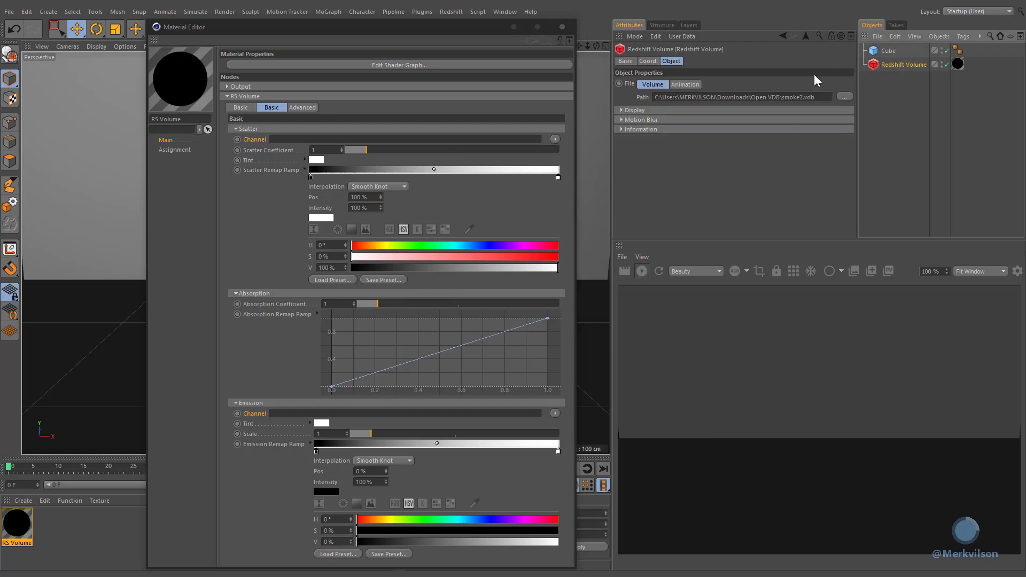
pyautogui.click(635, 132)
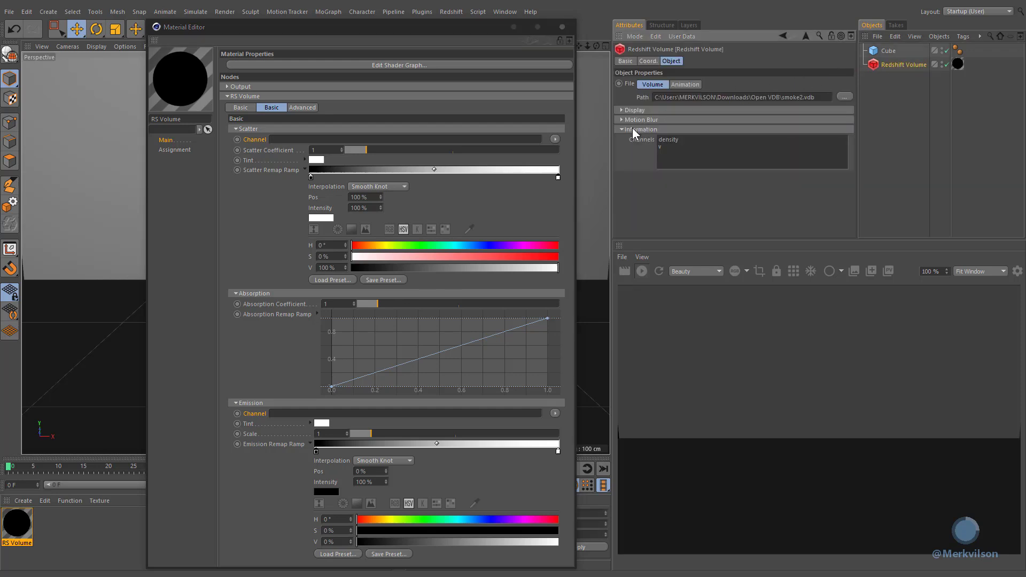
pyautogui.moveTo(692, 141); pyautogui.dragTo(645, 141)
pyautogui.hotkey('ctrl', 'c')
pyautogui.rightClick(668, 139)
pyautogui.rightClick(336, 141)
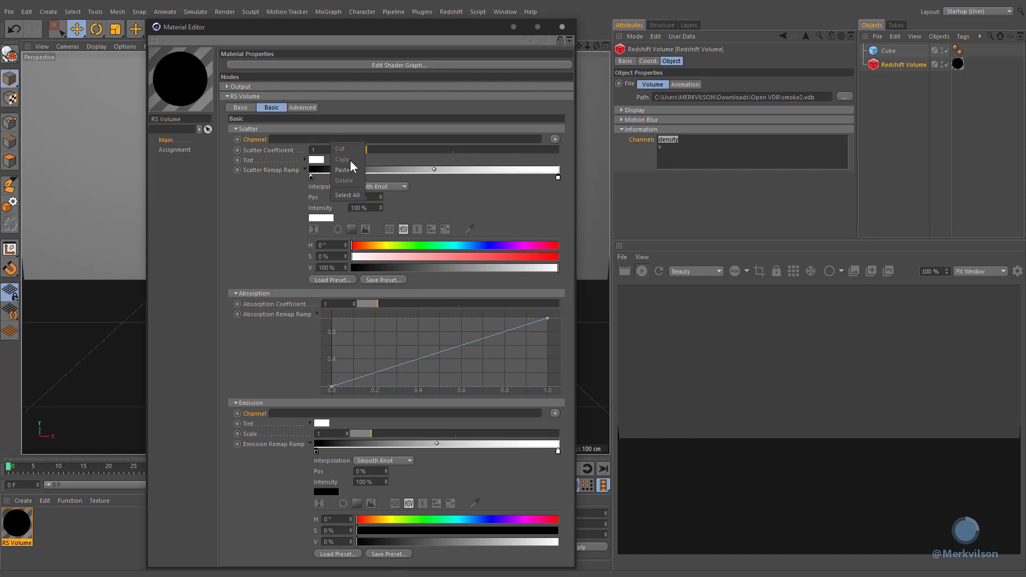
pyautogui.click(350, 167)
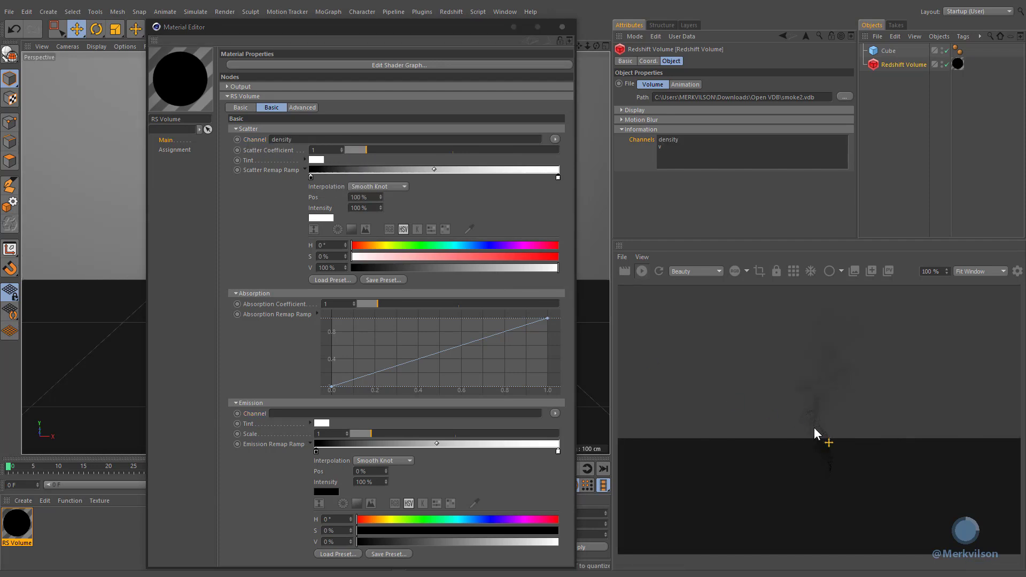
# Add a Redshift Area Light to the scene.
pyautogui.click(454, 10)
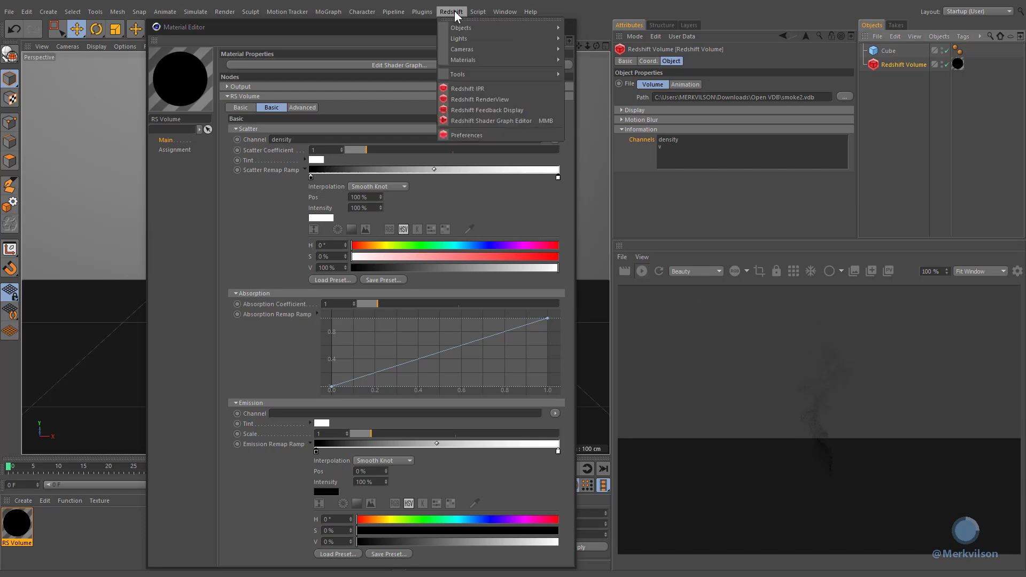
pyautogui.moveTo(463, 39)
pyautogui.click(602, 74)
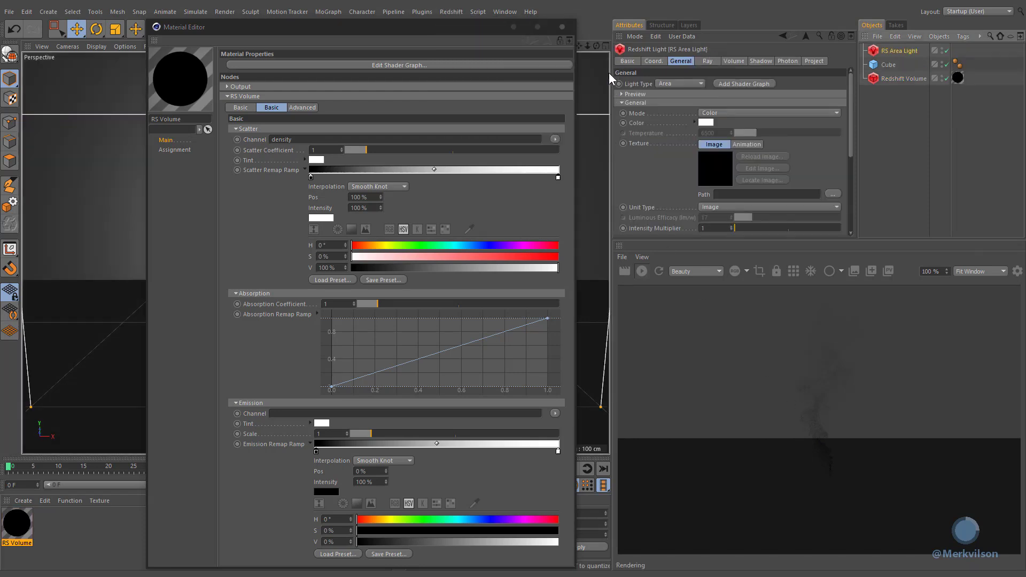
pyautogui.click(712, 113)
# Switch the area light to Temperature mode with intensity multiplier 10.
pyautogui.click(716, 135)
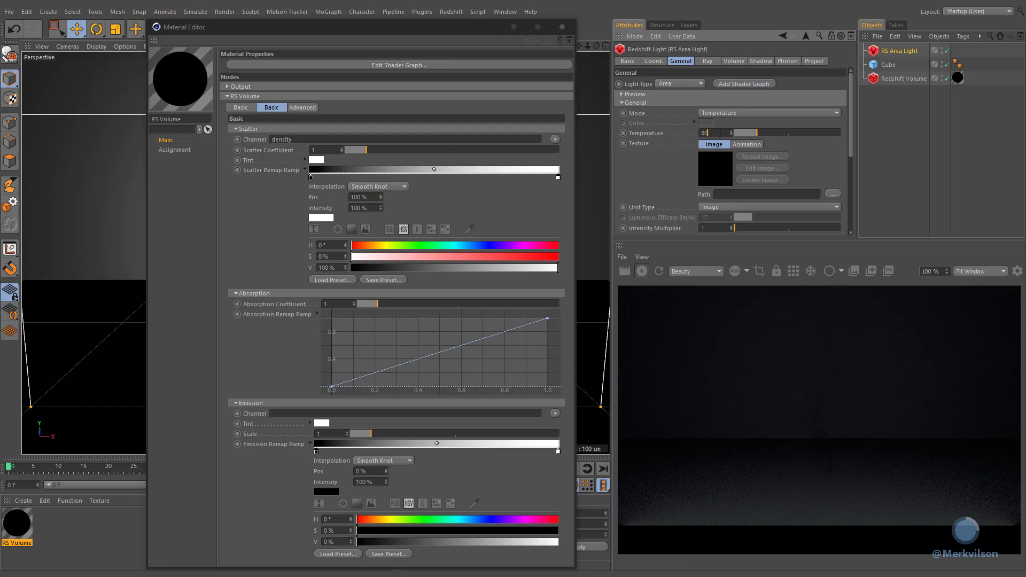
pyautogui.click(716, 227)
pyautogui.write('10')
pyautogui.press('Return')
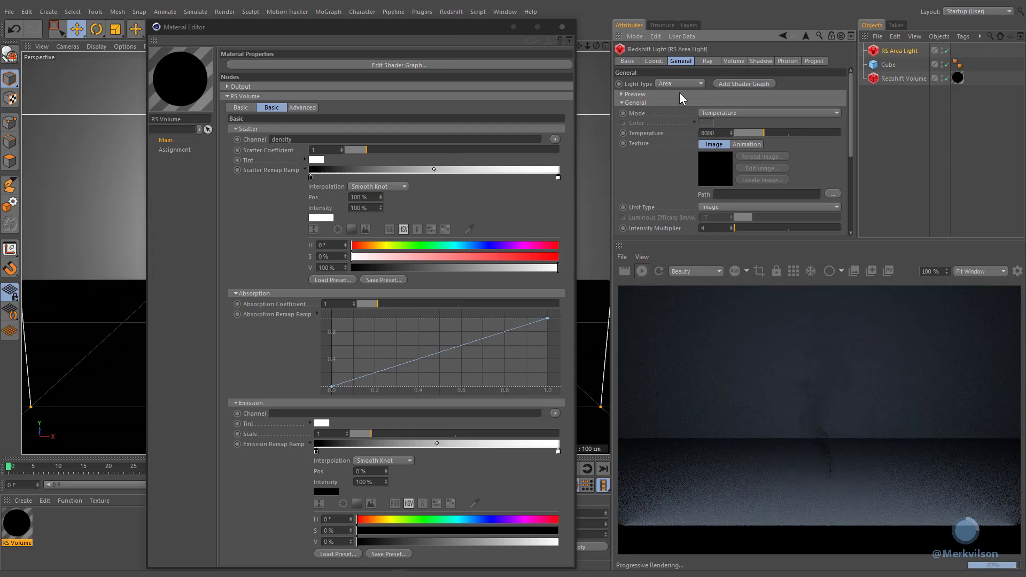
# Rotate the light to heading 90° and place it at X 180, Y 100, Z -50 cm.
pyautogui.click(653, 61)
pyautogui.click(786, 83)
pyautogui.write('90')
pyautogui.press('Return')
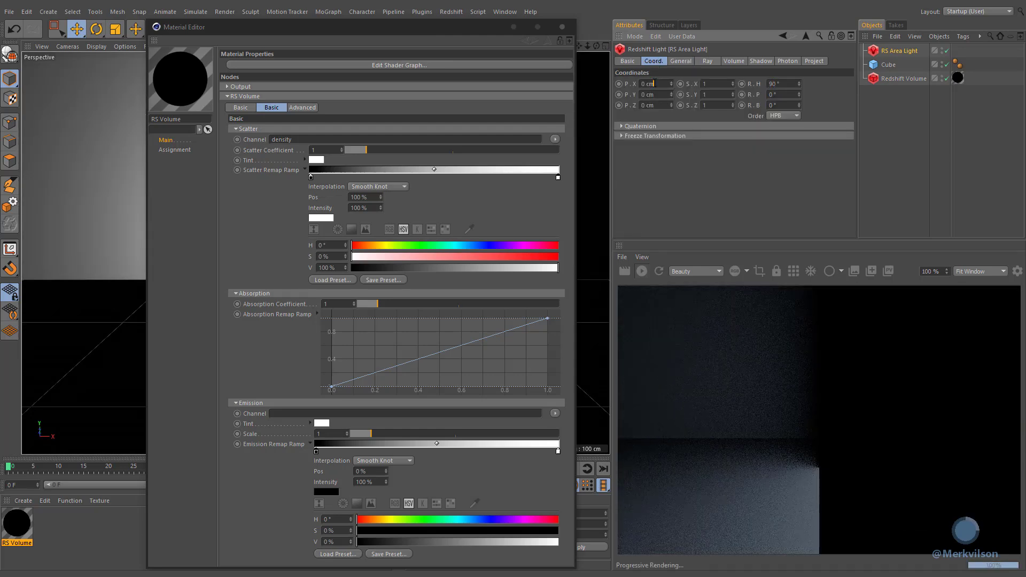
pyautogui.click(655, 83)
pyautogui.write('180')
pyautogui.press('Return')
pyautogui.click(654, 95)
pyautogui.write('100')
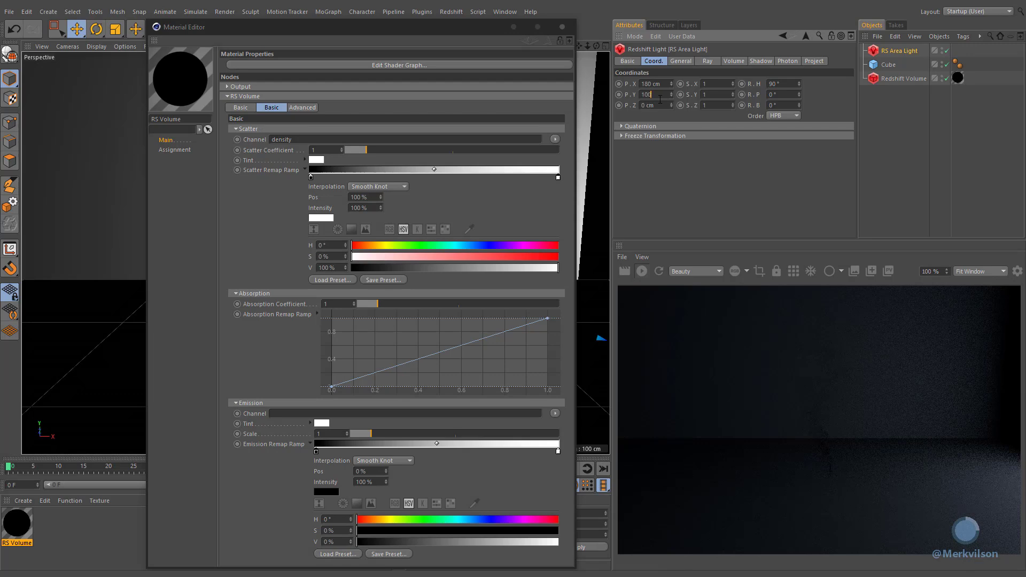
pyautogui.press('Return')
pyautogui.click(663, 106)
pyautogui.write('-50')
pyautogui.press('Return')
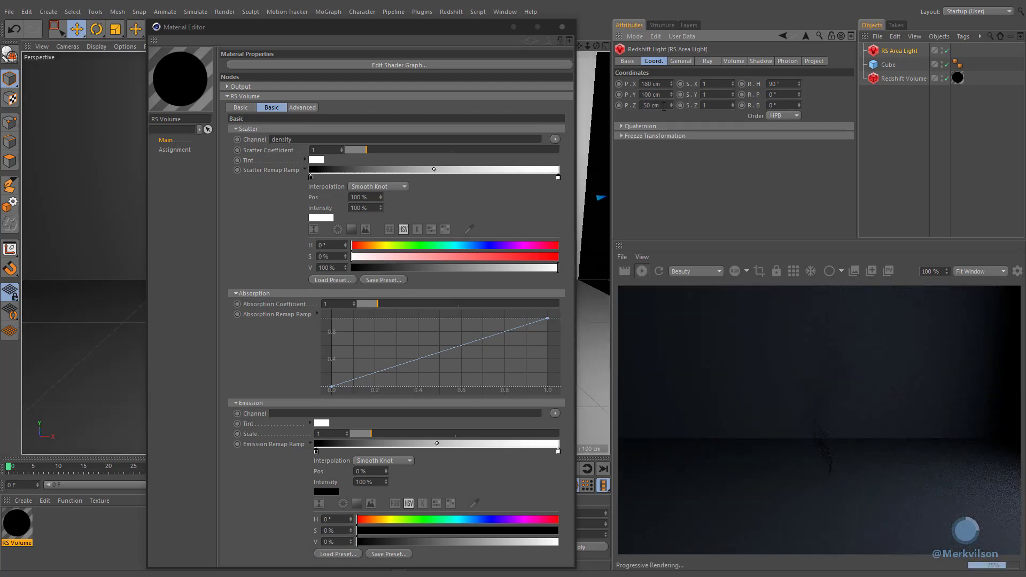
# Rename the light 'Key Light' and copy-paste a duplicate of it.
pyautogui.doubleClick(899, 51)
pyautogui.write('Key Light')
pyautogui.press('Return')
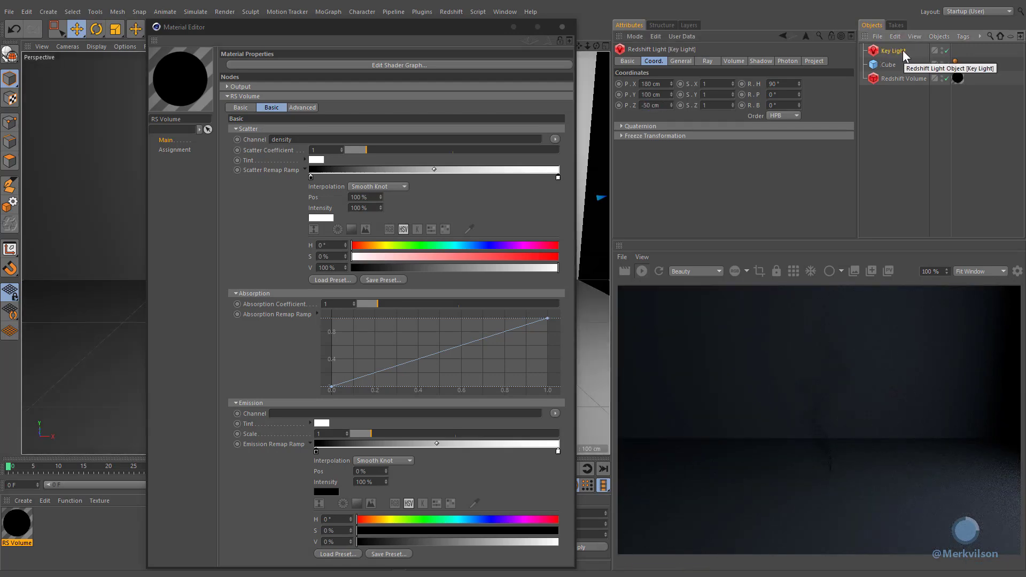
pyautogui.hotkey('ctrl', 'c')
pyautogui.hotkey('ctrl', 'v')
# Rename the duplicate 'Fill Light', with heading -90° and X position -100 cm.
pyautogui.doubleClick(900, 51)
pyautogui.write('Fill Light')
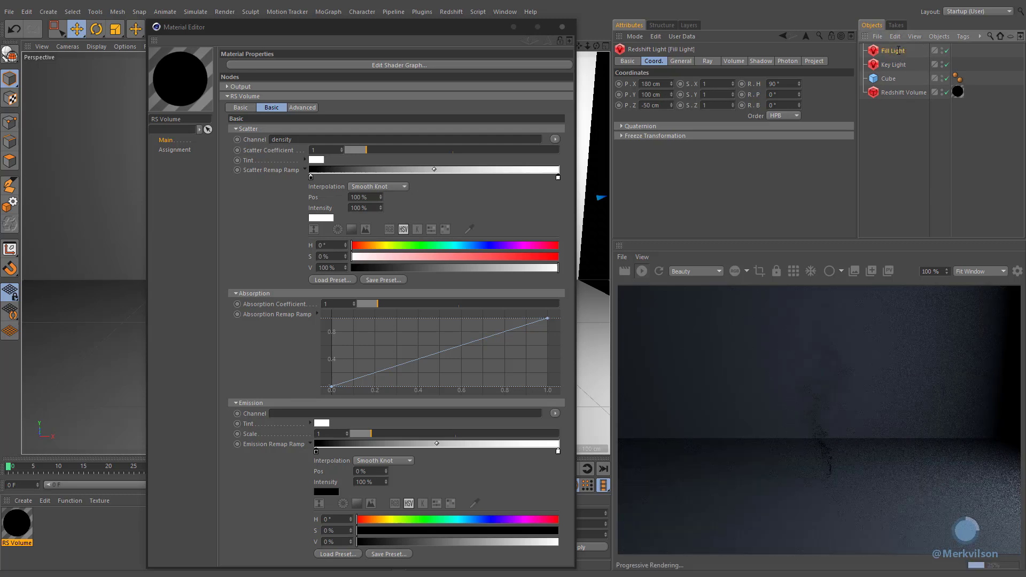
pyautogui.press('Return')
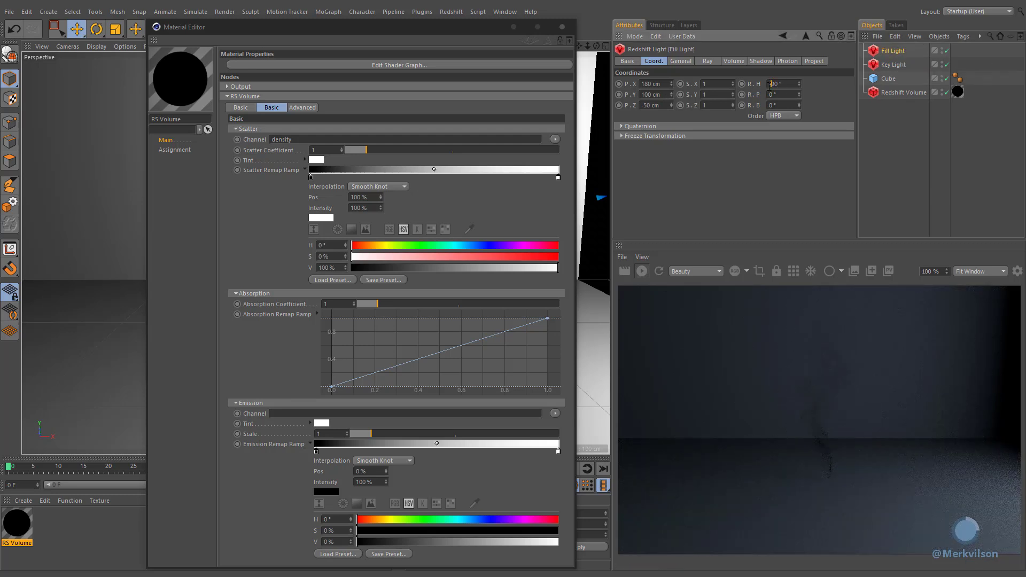
pyautogui.write('-')
pyautogui.press('Return')
pyautogui.write('-')
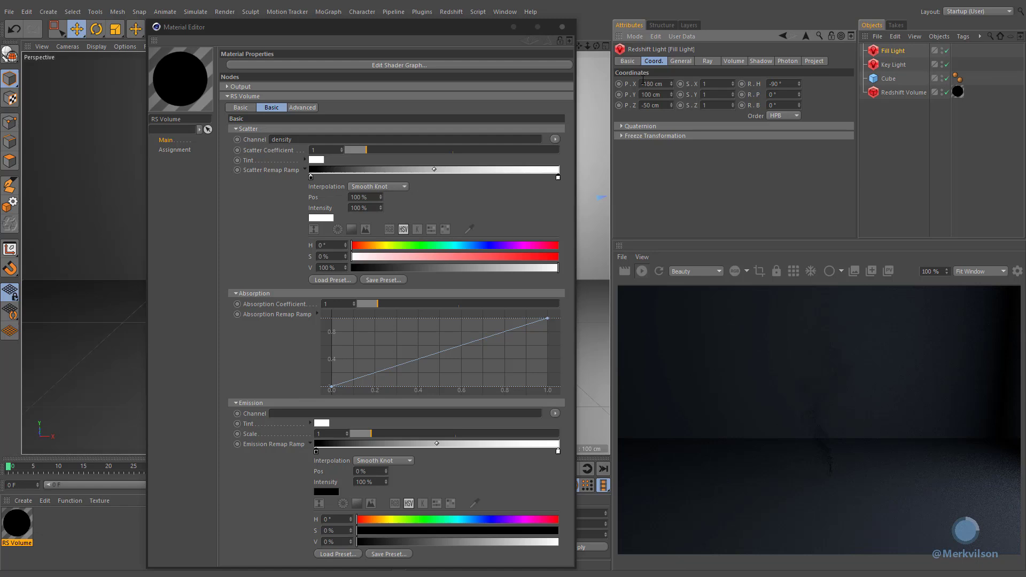
pyautogui.press('Return')
# Give the Fill Light a 4000 K temperature and intensity 2, then duplicate it.
pyautogui.click(690, 62)
pyautogui.doubleClick(711, 133)
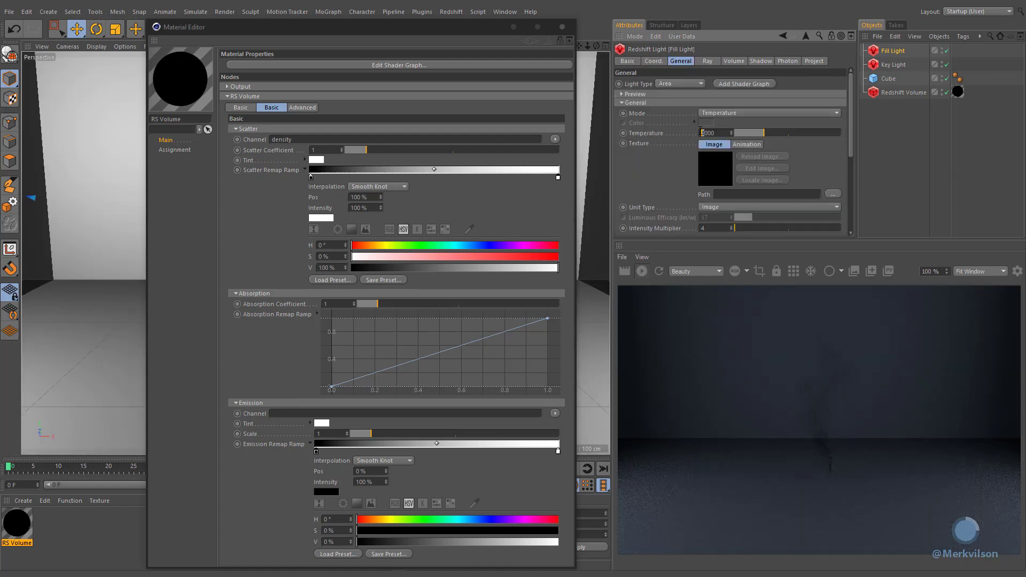
pyautogui.write('4000')
pyautogui.press('Tab')
pyautogui.write('2')
pyautogui.press('Return')
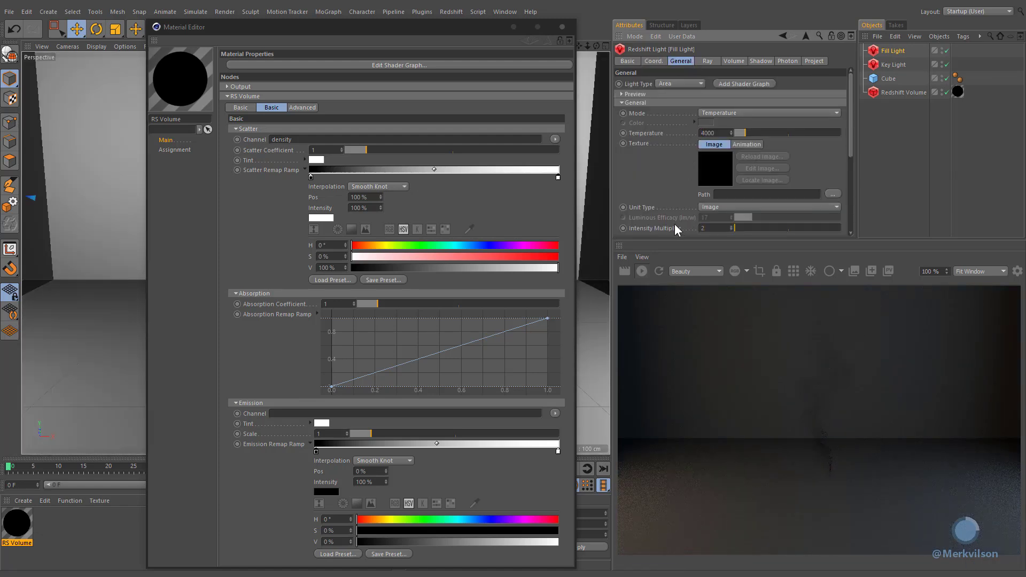
pyautogui.keyDown('ctrl'); pyautogui.moveTo(903, 55); pyautogui.dragTo(907, 48); pyautogui.keyUp('ctrl')
# Rename the copy 'Rim Light', moving it to Y 230, Z 150 cm with pitch -30°.
pyautogui.doubleClick(893, 50)
pyautogui.write('Rim Light')
pyautogui.press('Return')
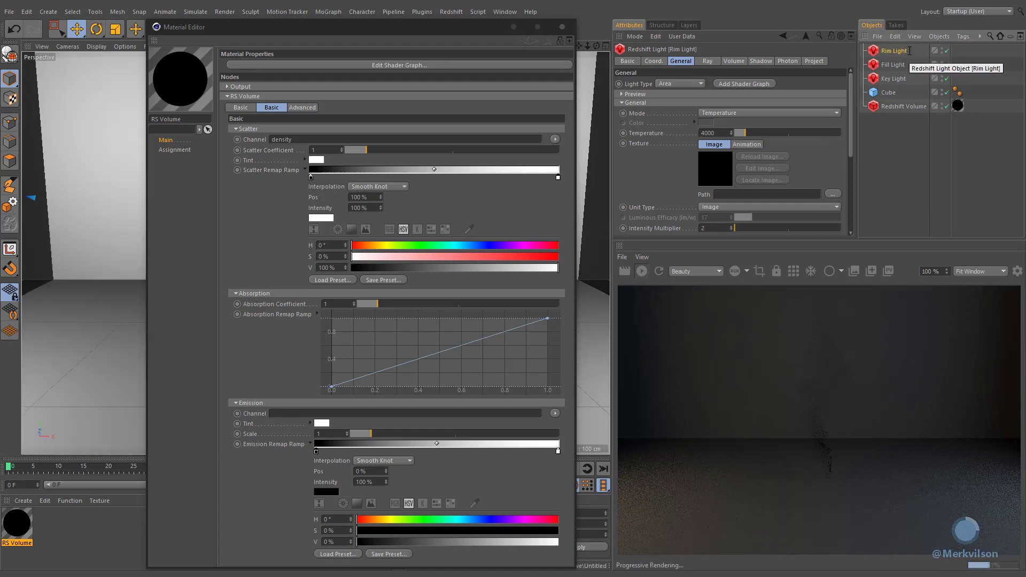
pyautogui.click(653, 61)
pyautogui.doubleClick(659, 95)
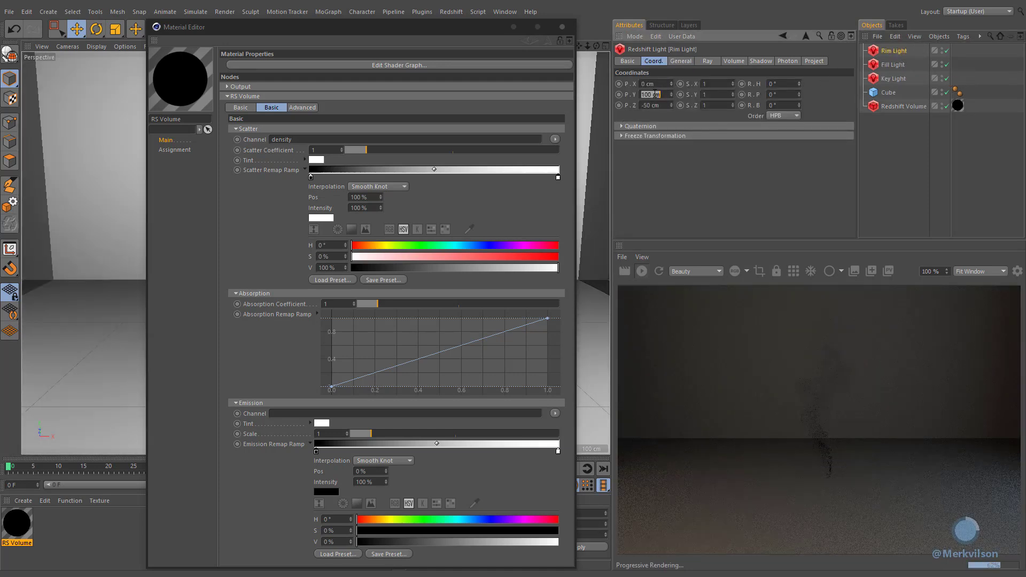
pyautogui.write('230')
pyautogui.press('Tab')
pyautogui.write('150')
pyautogui.click(794, 96)
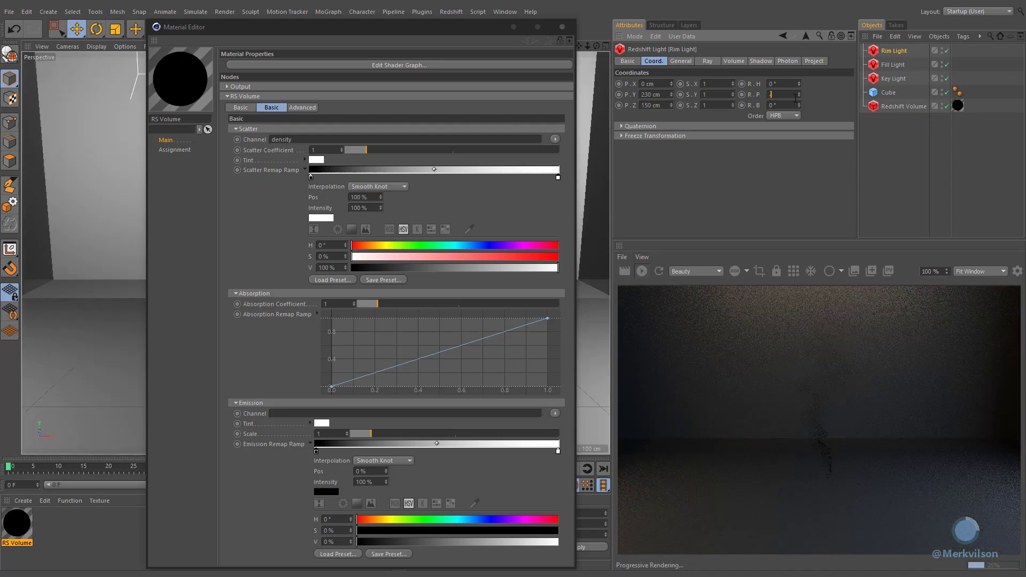
pyautogui.write('-30')
pyautogui.press('Return')
# Switch the Rim Light to Color mode with intensity multiplier 7.
pyautogui.click(680, 61)
pyautogui.click(711, 113)
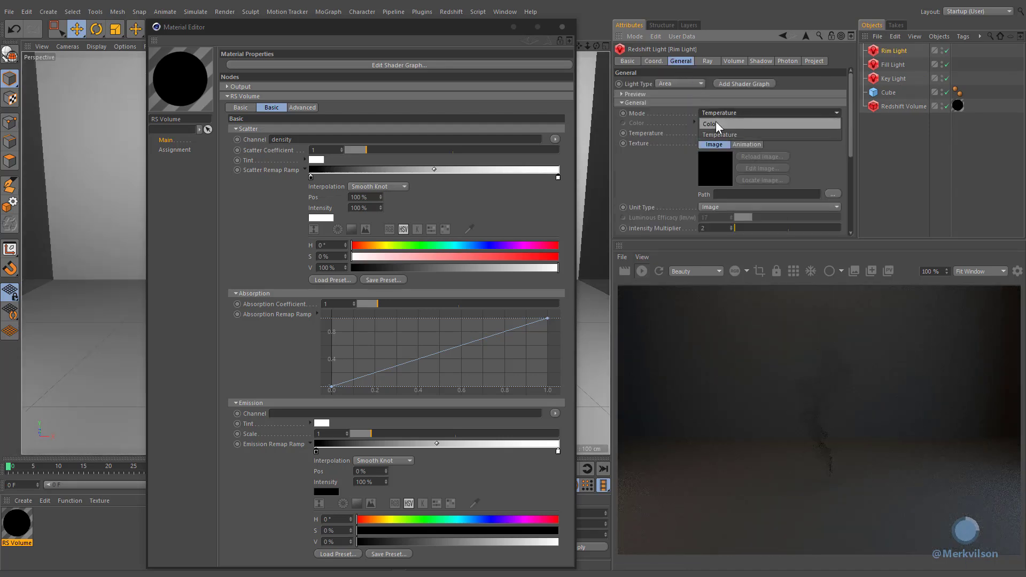
pyautogui.click(716, 120)
pyautogui.doubleClick(717, 225)
pyautogui.write('7')
pyautogui.press('Return')
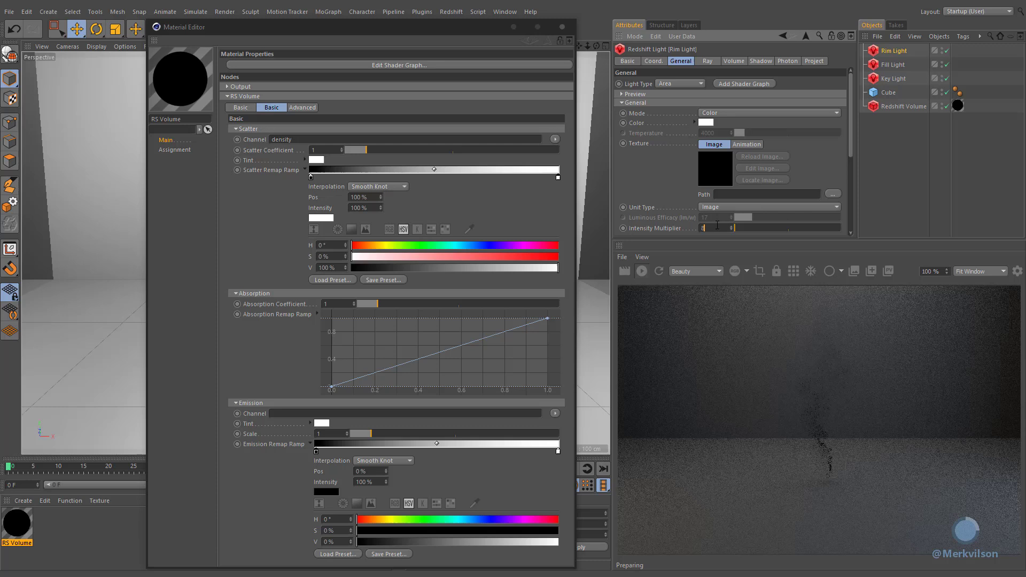
# Set the volume Contribution Scale to 1 on the Rim, Fill and Key lights.
pyautogui.click(733, 62)
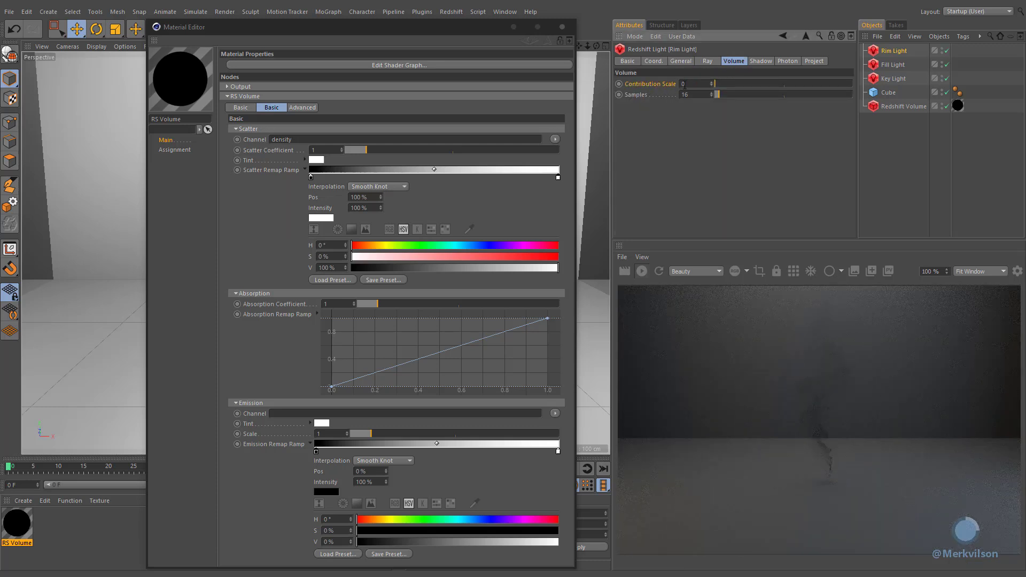
pyautogui.moveTo(714, 82); pyautogui.dragTo(860, 79)
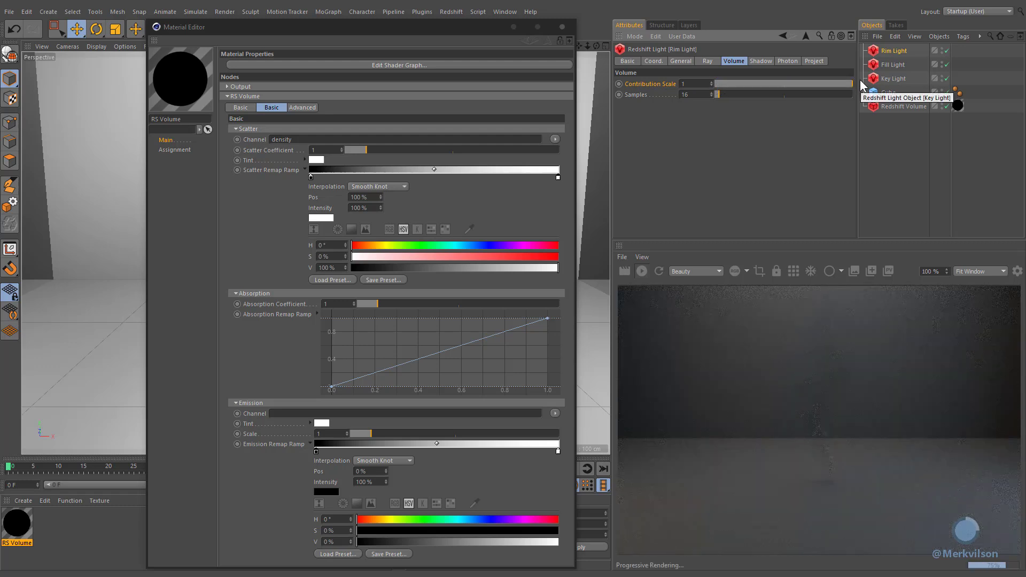
pyautogui.click(890, 67)
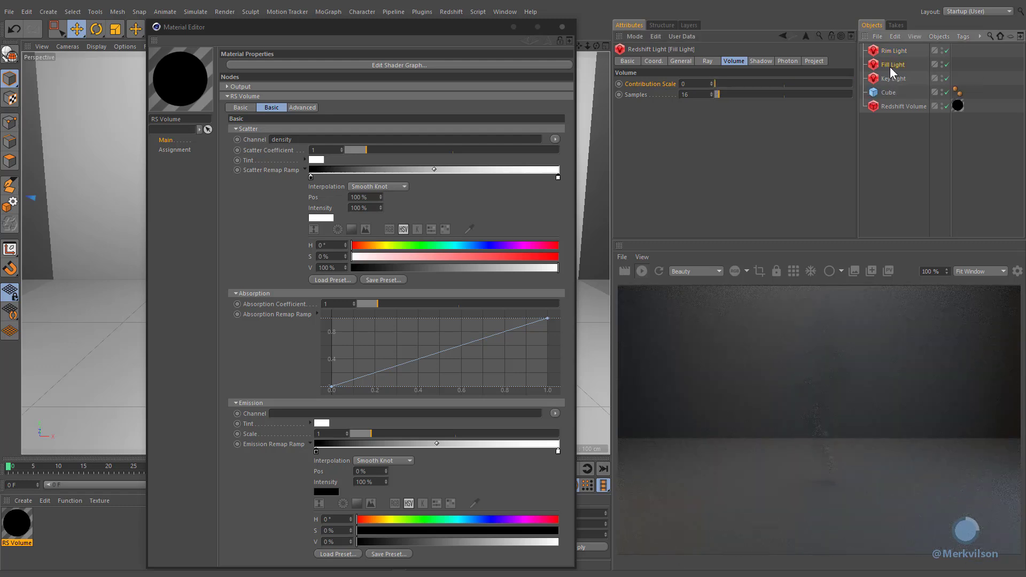
pyautogui.moveTo(716, 82); pyautogui.dragTo(858, 78)
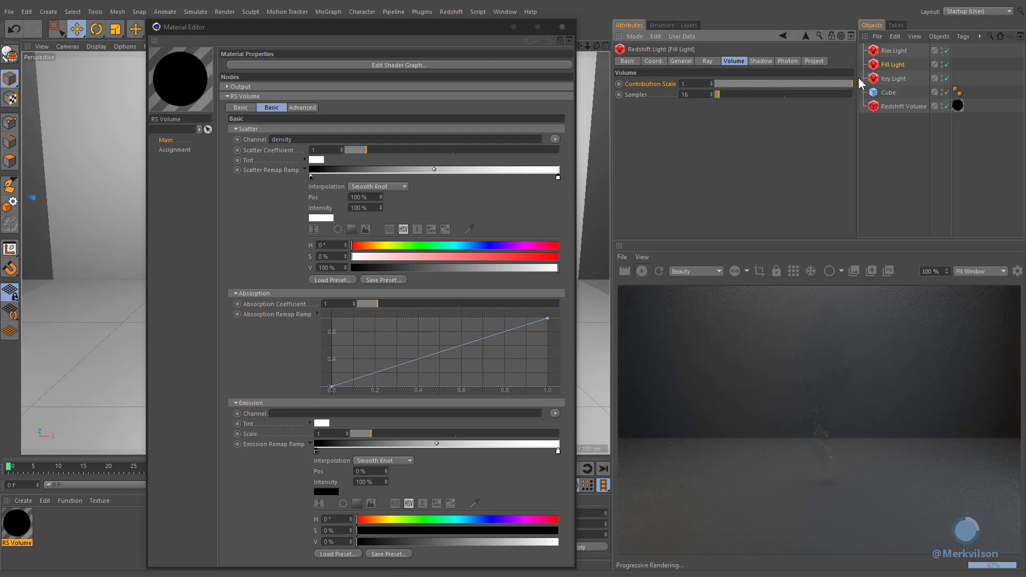
pyautogui.click(887, 78)
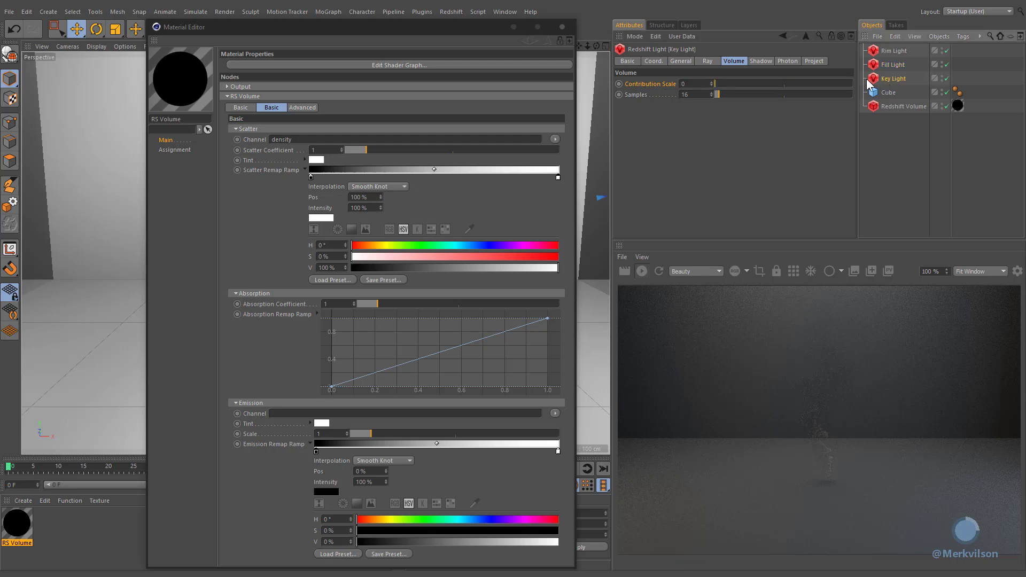
pyautogui.moveTo(719, 82); pyautogui.dragTo(860, 81)
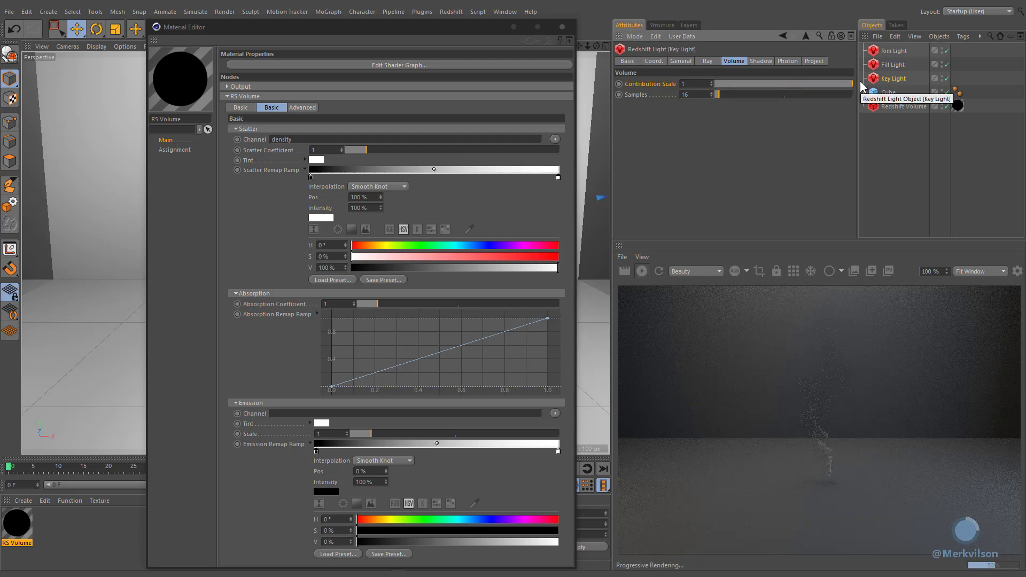
pyautogui.click(273, 152)
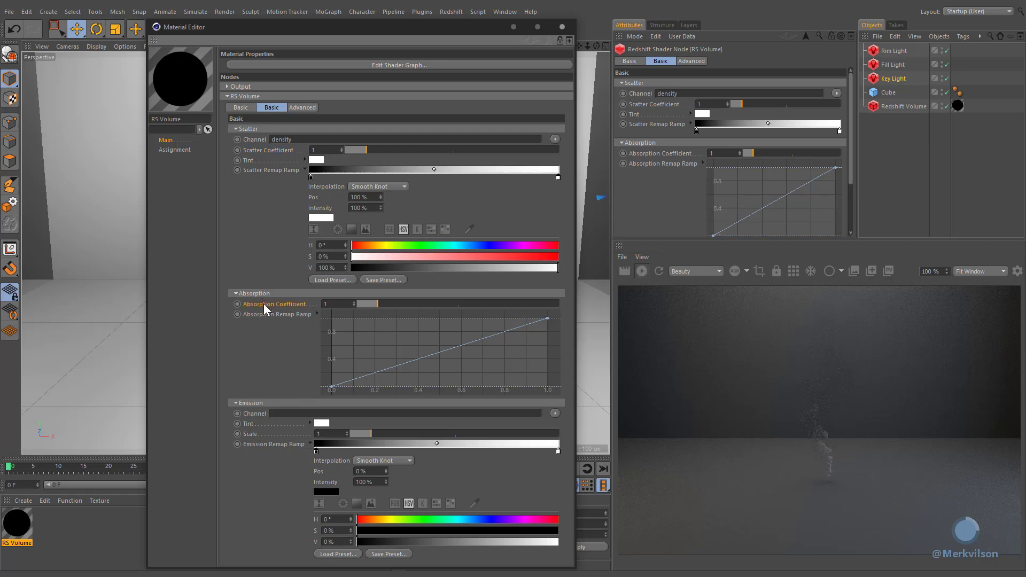
# Set the RS Volume Scatter and Absorption Coefficients to 5.
pyautogui.doubleClick(330, 148)
pyautogui.write('5')
pyautogui.press('Return')
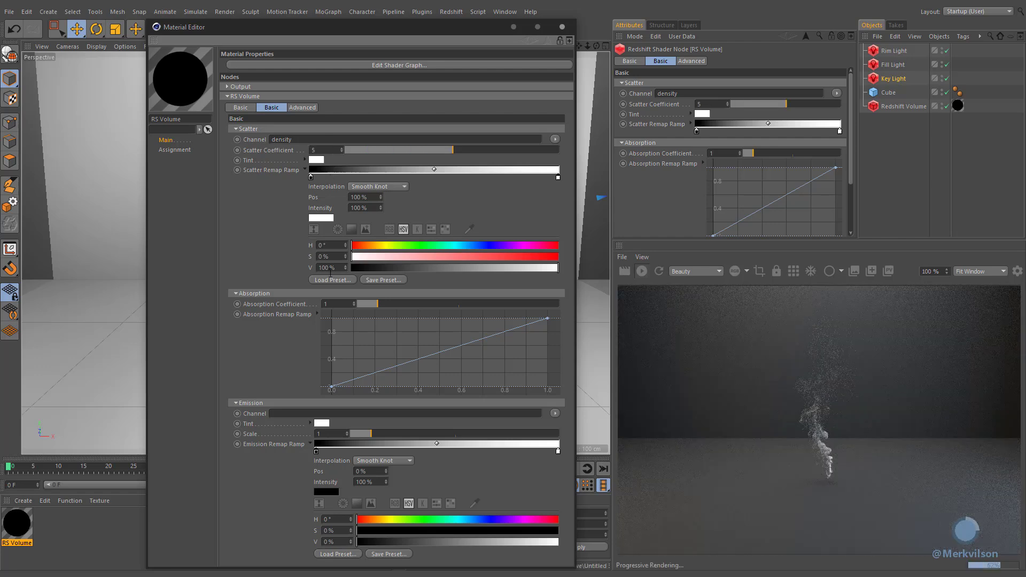
pyautogui.doubleClick(332, 304)
pyautogui.write('5')
pyautogui.press('Return')
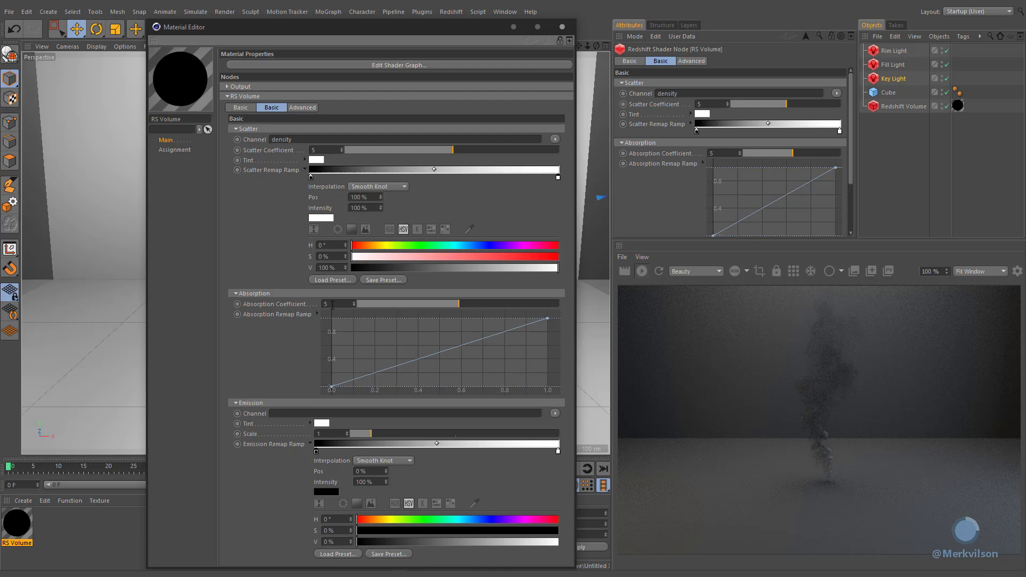
# On the Advanced tab, remap density Old Max 0.5 to New Max 5.
pyautogui.click(303, 108)
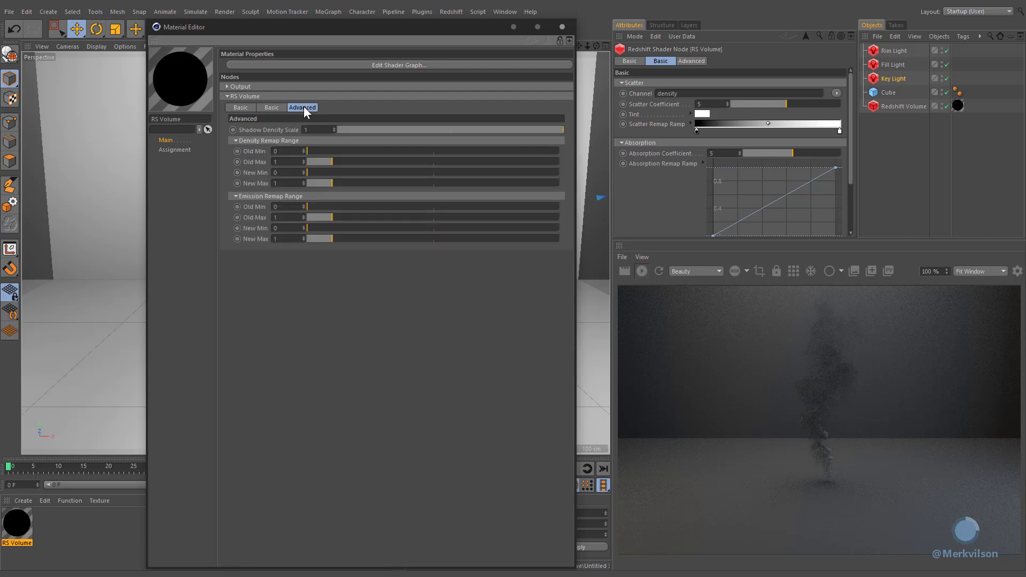
pyautogui.doubleClick(289, 162)
pyautogui.write('.5')
pyautogui.press('Return')
pyautogui.doubleClick(294, 182)
pyautogui.write('5')
pyautogui.press('Return')
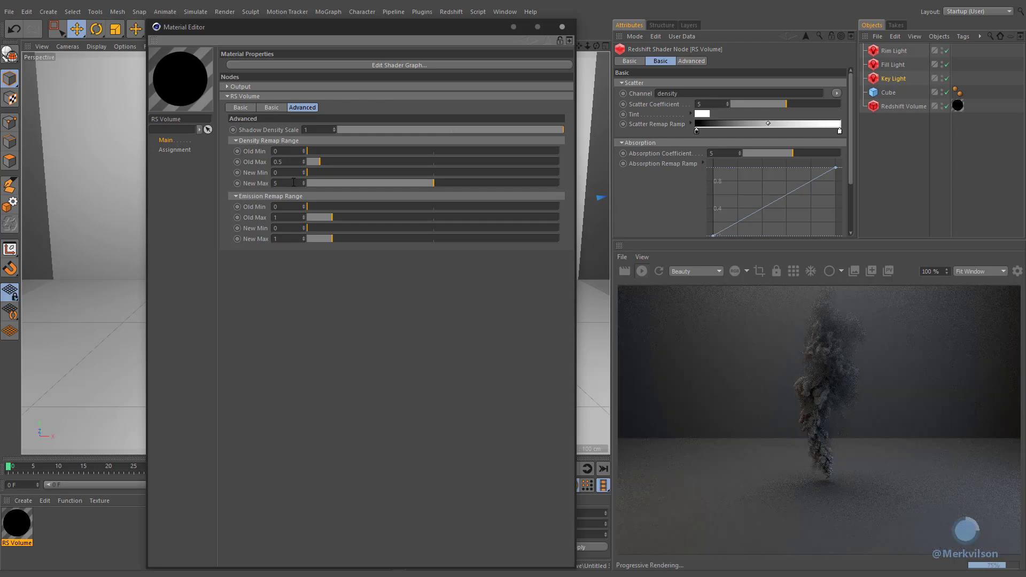
# Back on the Basic tab, drag the Absorption and Scatter Coefficient sliders up to 10.
pyautogui.click(270, 108)
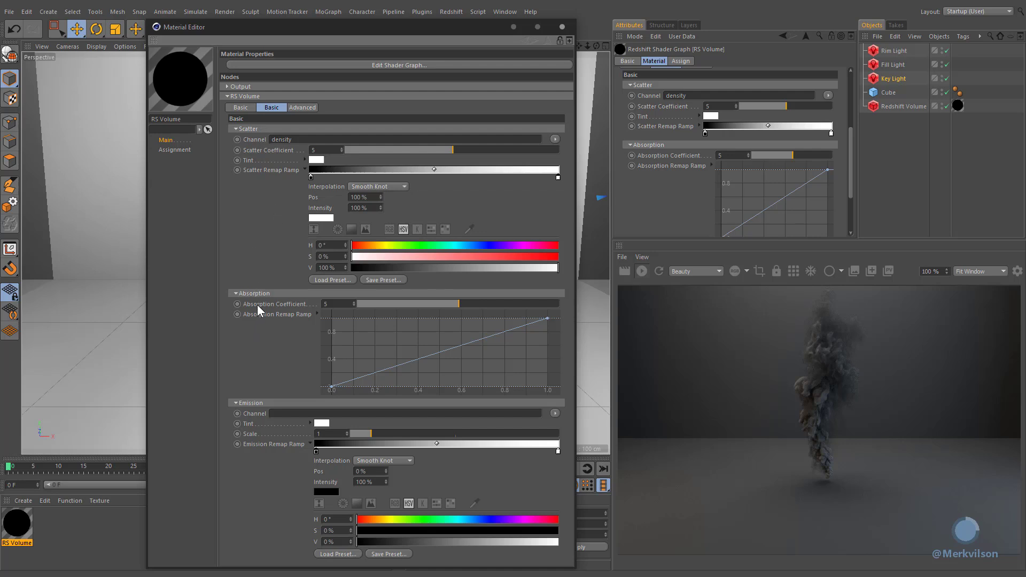
pyautogui.moveTo(470, 303); pyautogui.dragTo(572, 305)
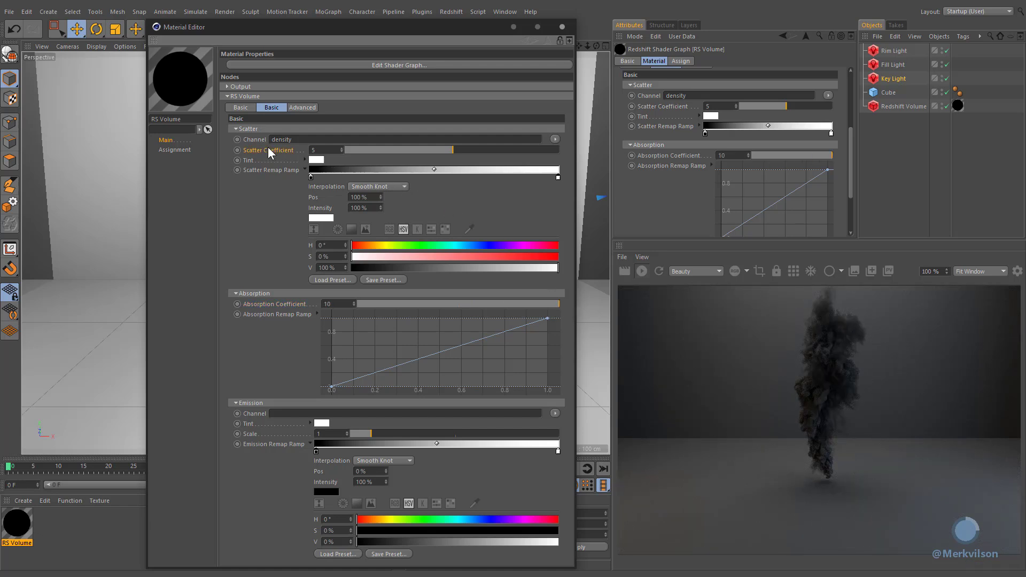
pyautogui.moveTo(454, 149); pyautogui.dragTo(560, 152)
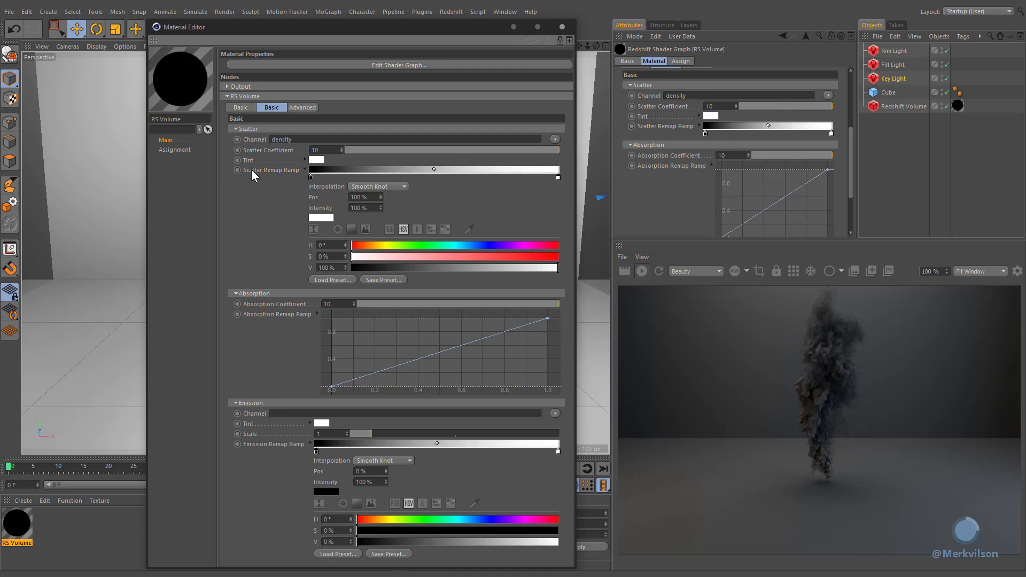
# Move the Scatter Remap Ramp's right white knot to position 70%.
pyautogui.click(556, 178)
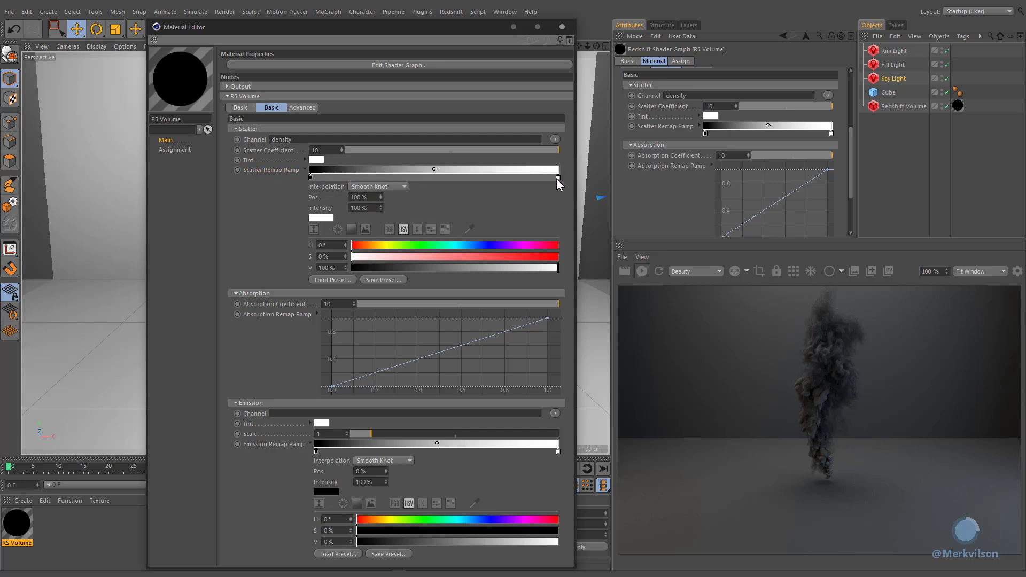
pyautogui.click(372, 196)
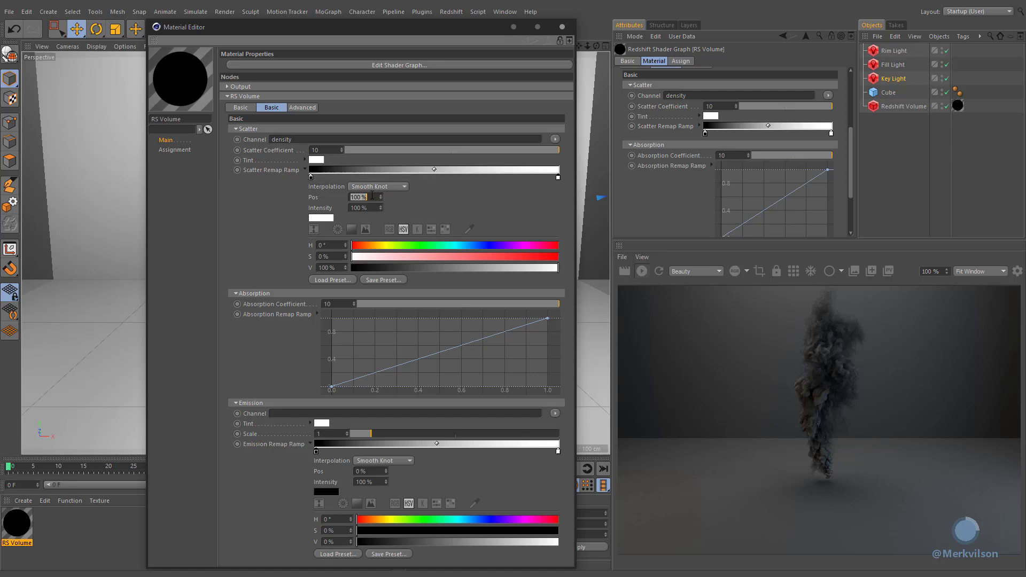
pyautogui.write('70')
pyautogui.press('Return')
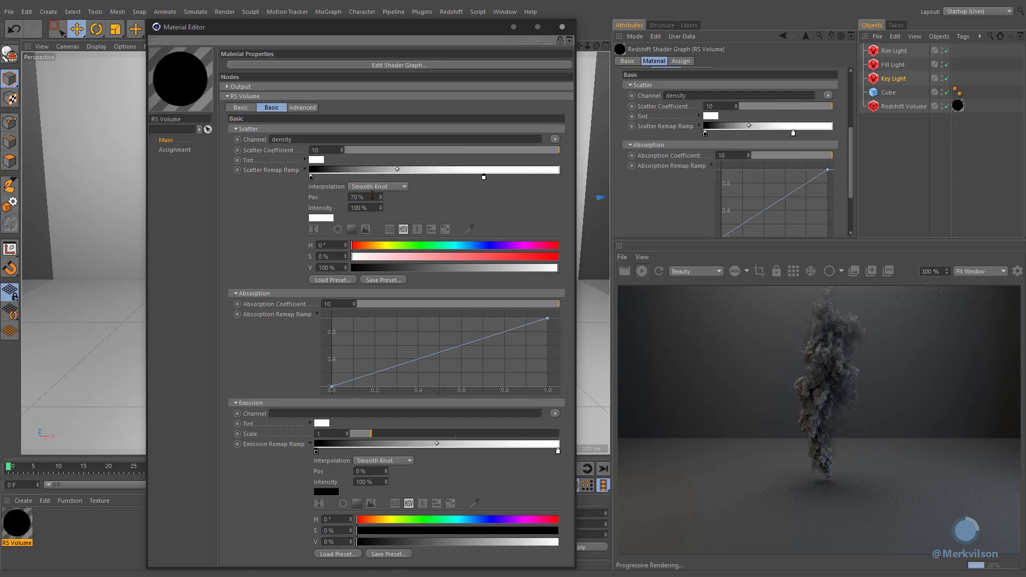
# Lower the Absorption Remap Ramp curve's top-right end point to Y 0.8.
pyautogui.click(317, 314)
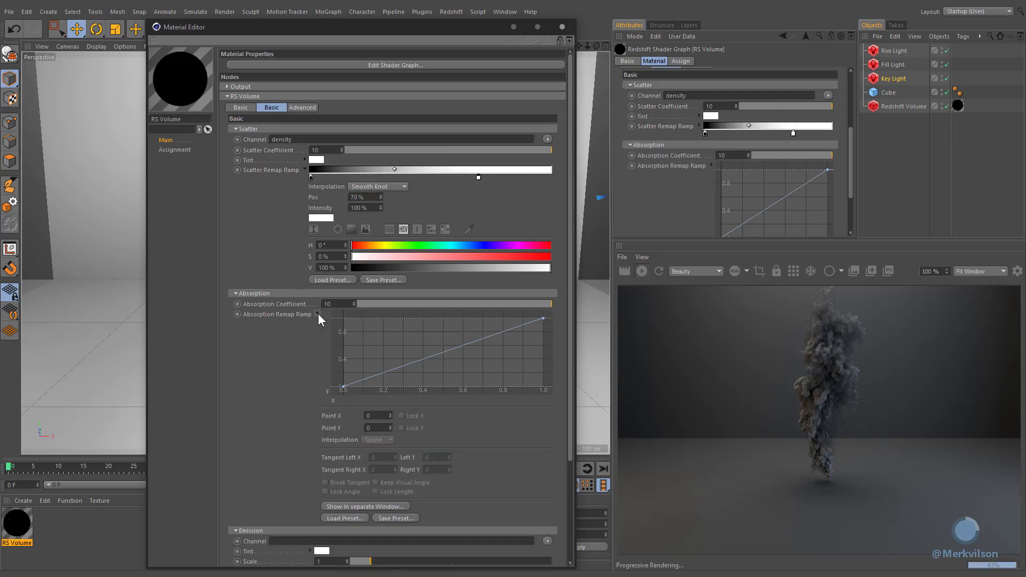
pyautogui.click(543, 318)
pyautogui.doubleClick(380, 427)
pyautogui.write('0.8')
pyautogui.press('Return')
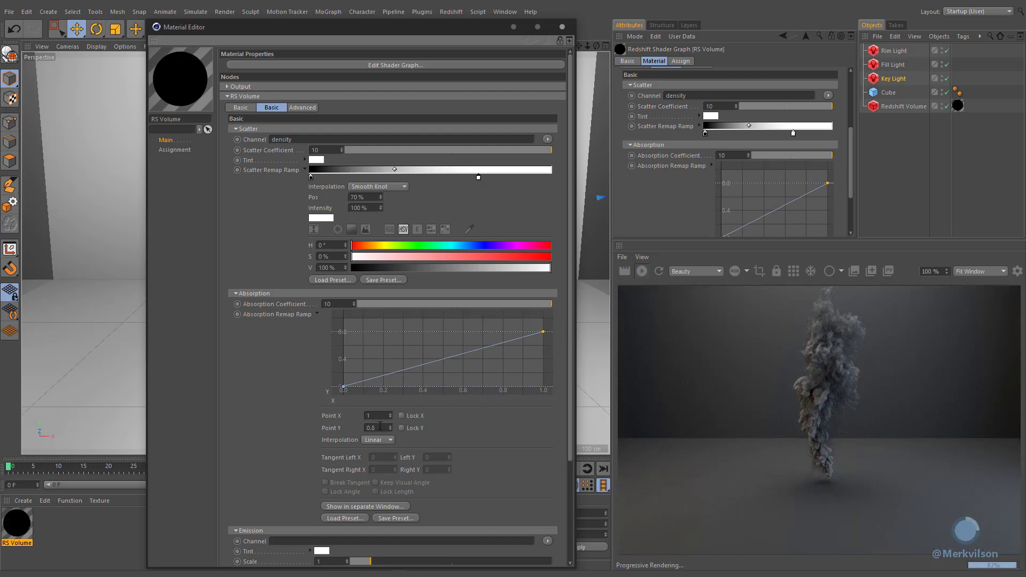
pyautogui.click(318, 314)
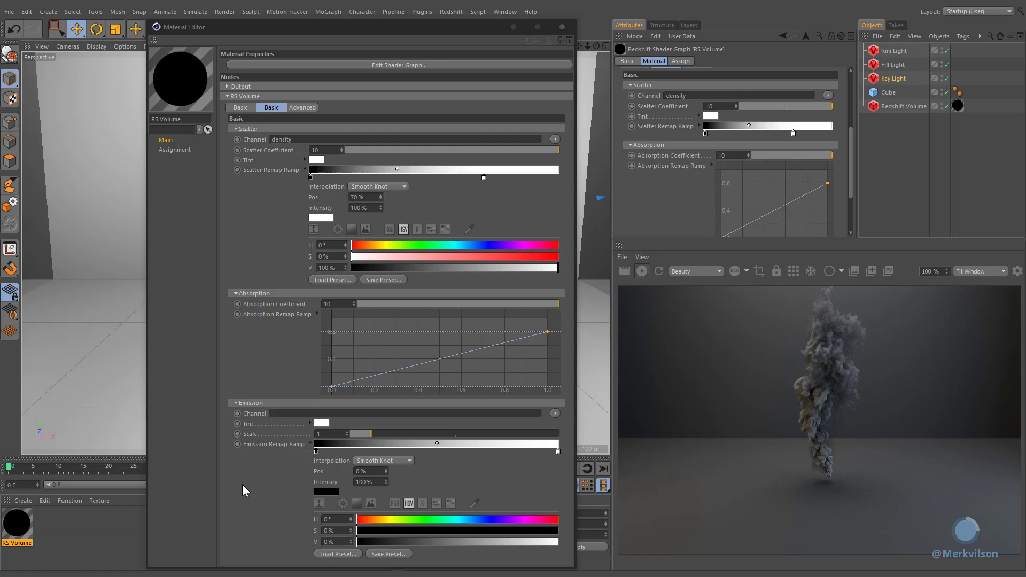
# Copy 'density' from Scatter Channel into the Emission Channel and set Emission Scale to 10.
pyautogui.click(871, 105)
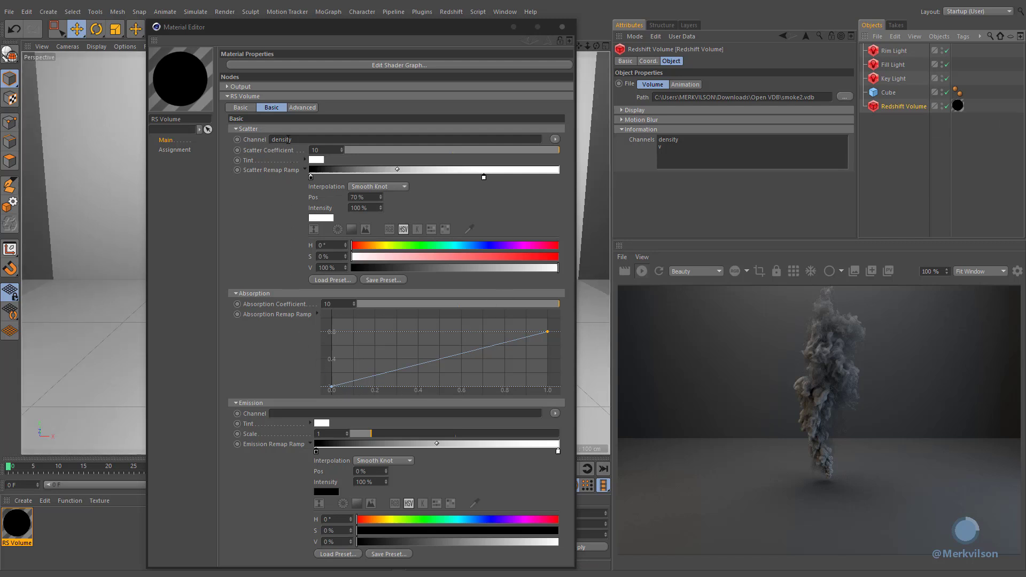
pyautogui.doubleClick(287, 139)
pyautogui.hotkey('ctrl', 'c')
pyautogui.rightClick(286, 139)
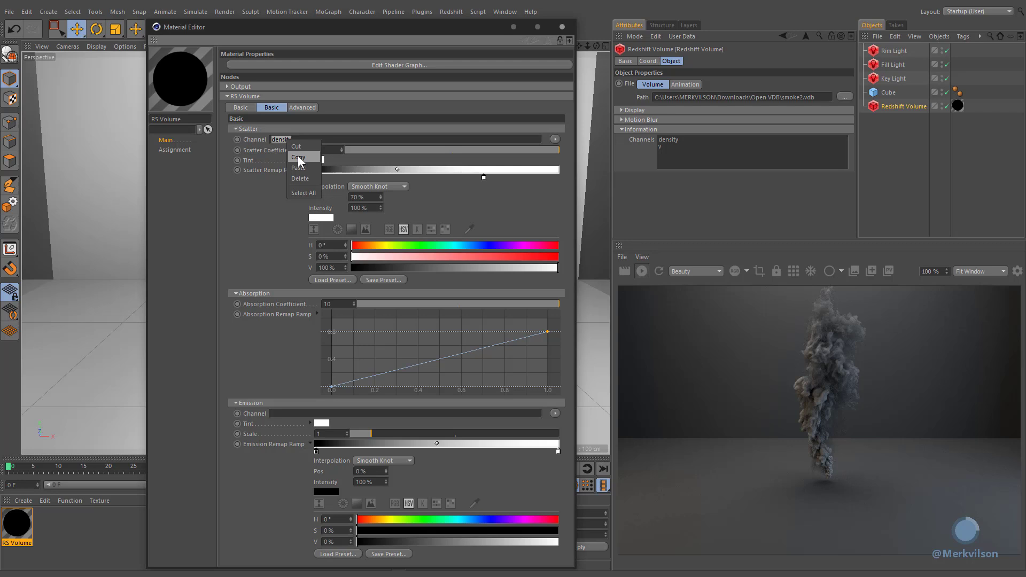
pyautogui.click(298, 157)
pyautogui.click(291, 412)
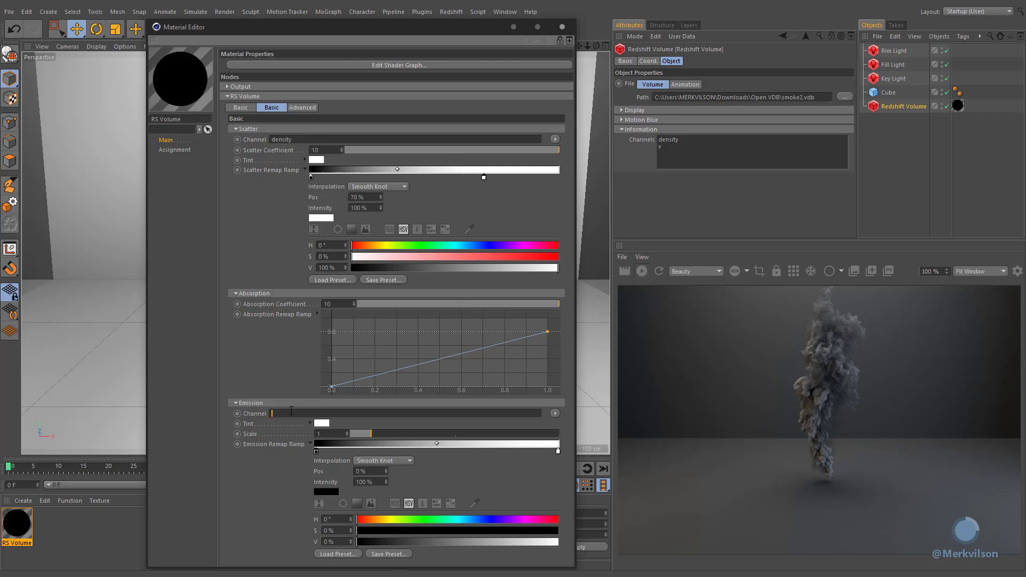
pyautogui.rightClick(291, 412)
pyautogui.click(294, 437)
pyautogui.click(553, 432)
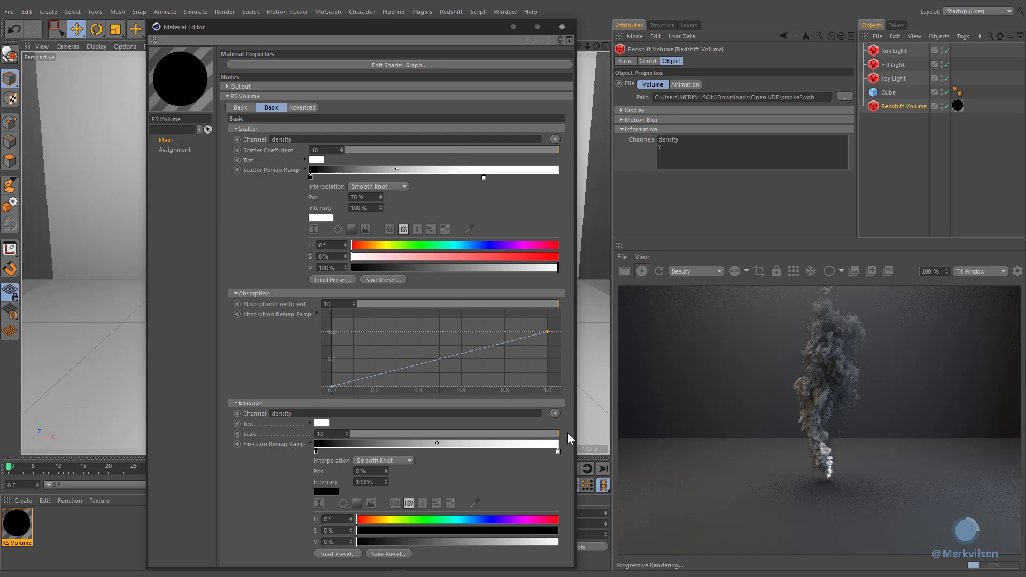
# On the Advanced tab, set Emission Remap Range New Max to 2.5.
pyautogui.click(301, 108)
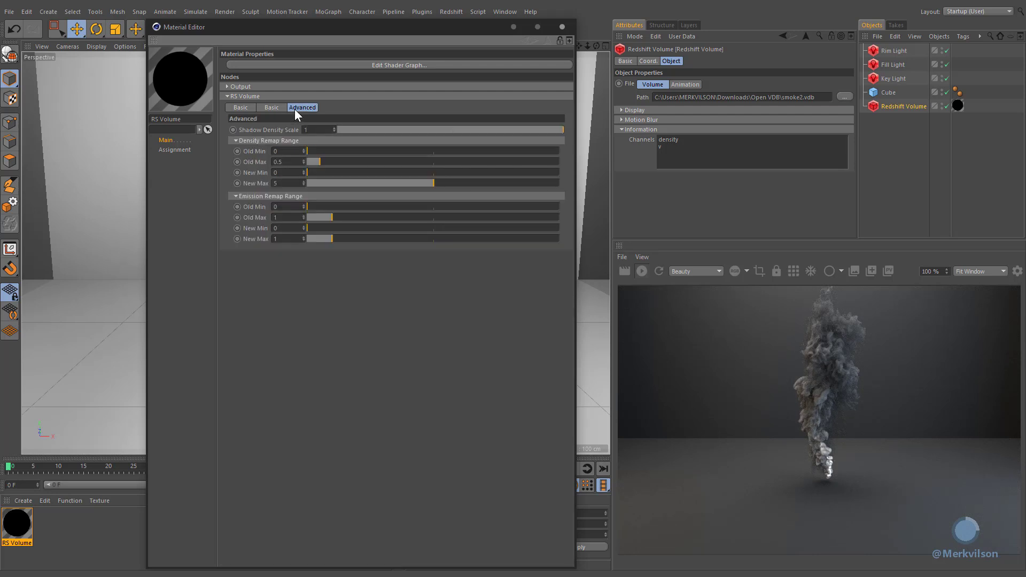
pyautogui.doubleClick(291, 240)
pyautogui.write('2.5')
pyautogui.press('Return')
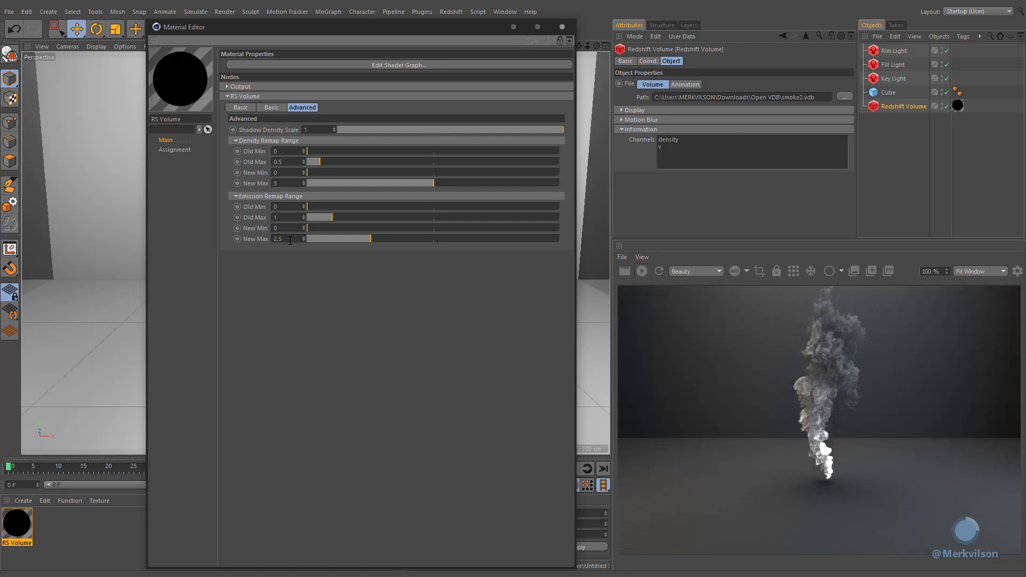
pyautogui.click(272, 108)
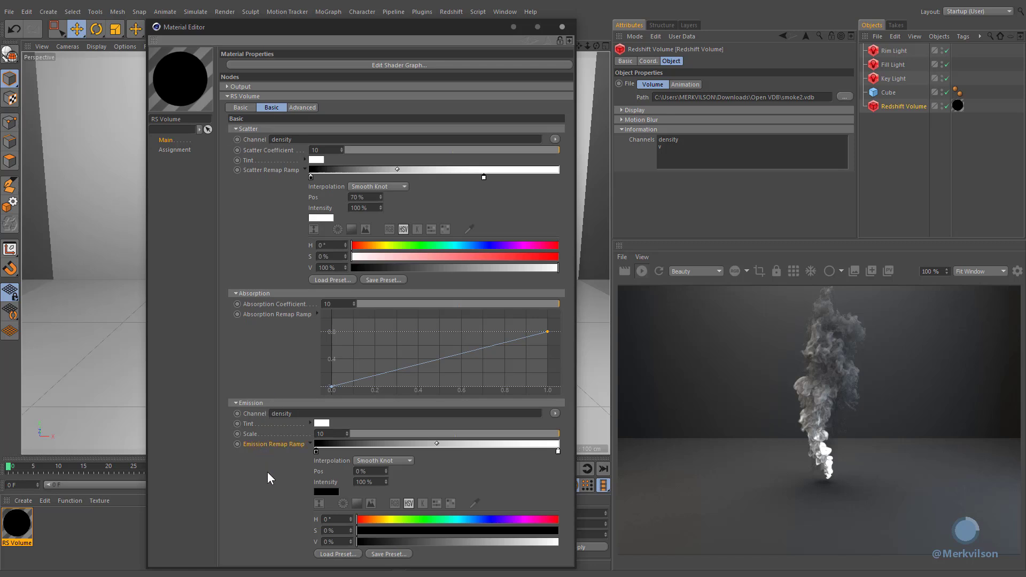
# Keep the emission ramp's first knot black and move it to position 3%.
pyautogui.click(315, 453)
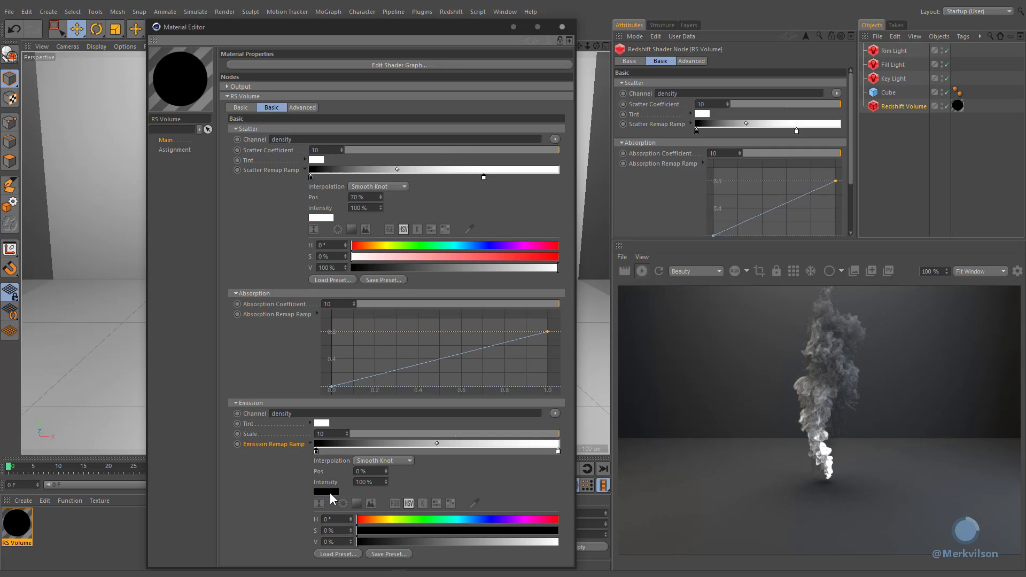
pyautogui.moveTo(362, 537); pyautogui.dragTo(418, 542)
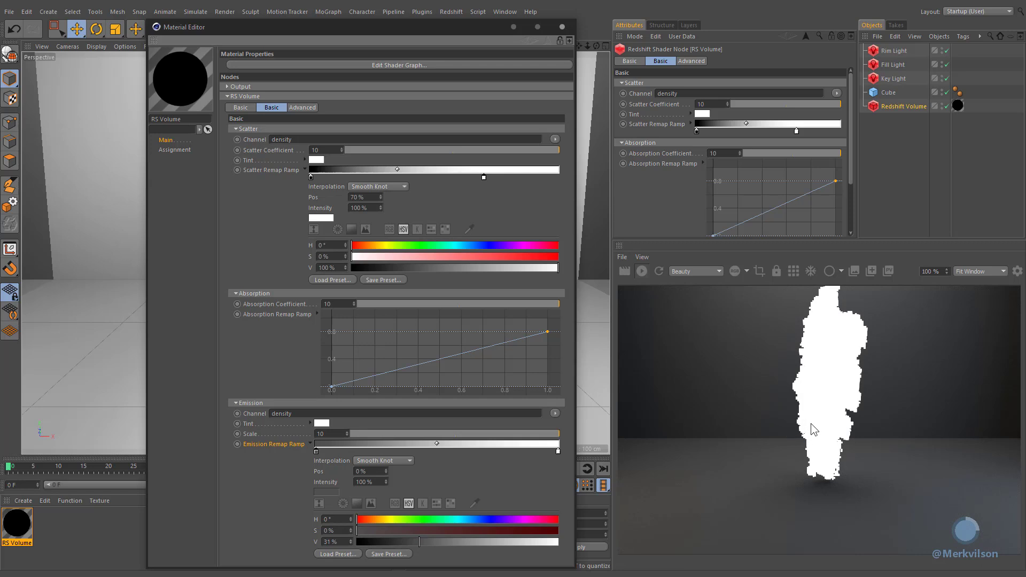
pyautogui.moveTo(442, 542); pyautogui.dragTo(351, 543)
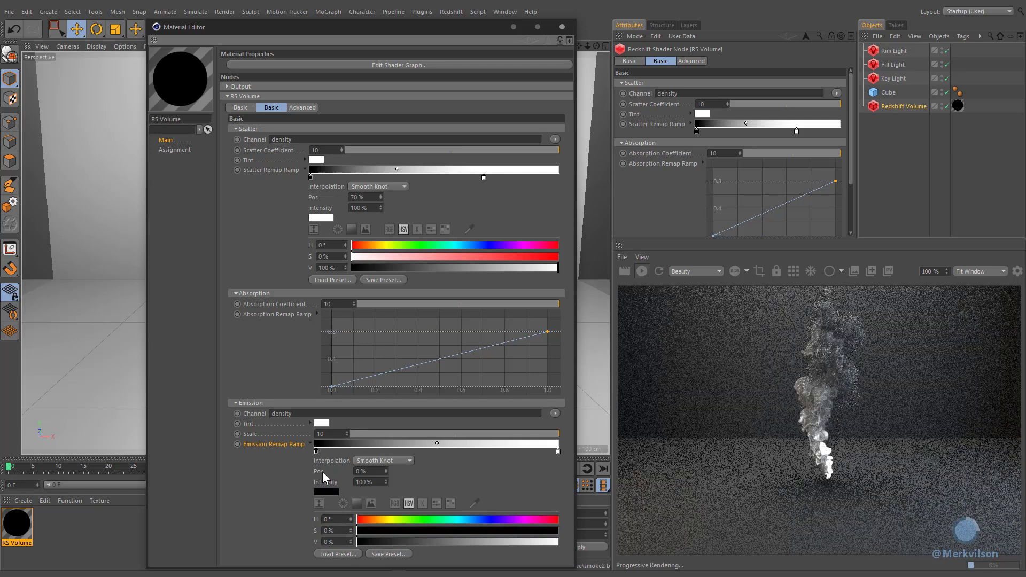
pyautogui.click(369, 472)
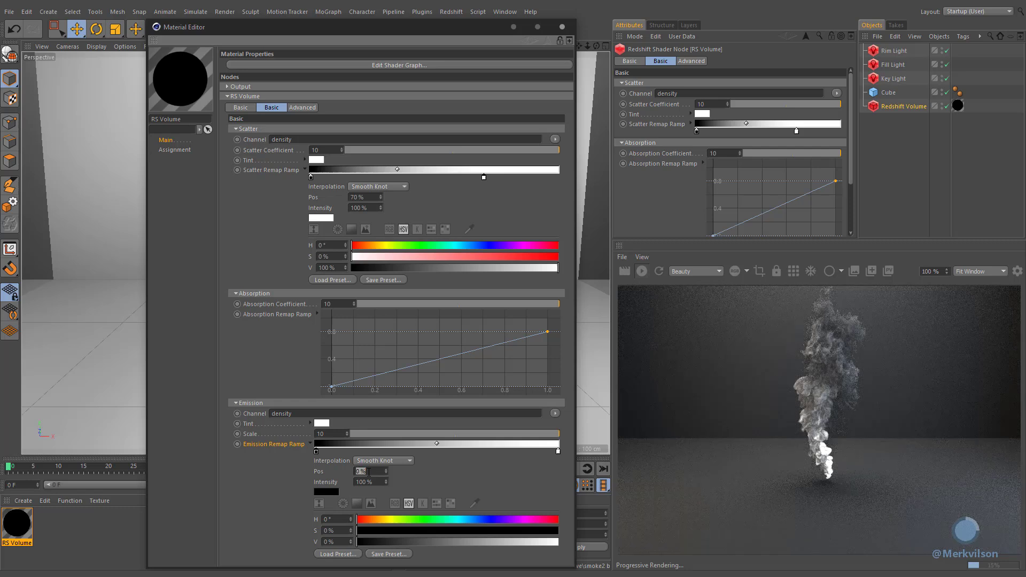
pyautogui.write('3')
pyautogui.press('Return')
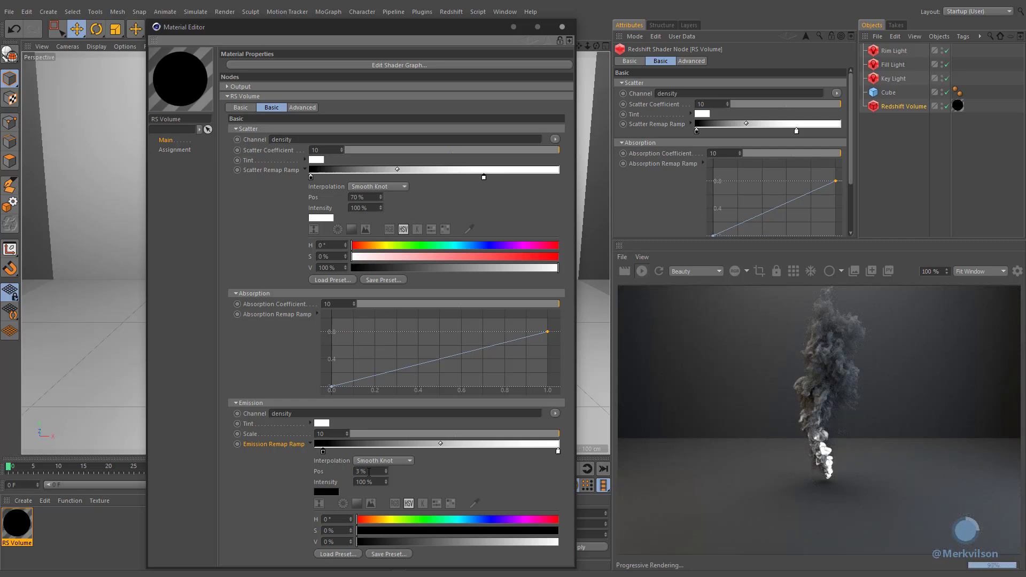
# Add a red-orange emission ramp knot at 15% with hue 15°, saturation and value 90.
pyautogui.click(357, 451)
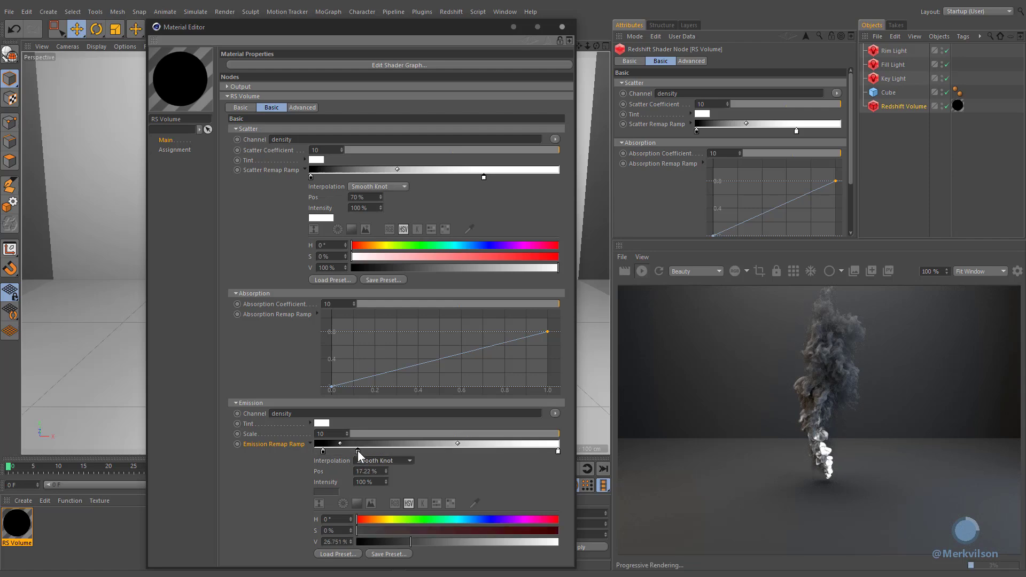
pyautogui.click(366, 471)
pyautogui.write('15')
pyautogui.click(334, 519)
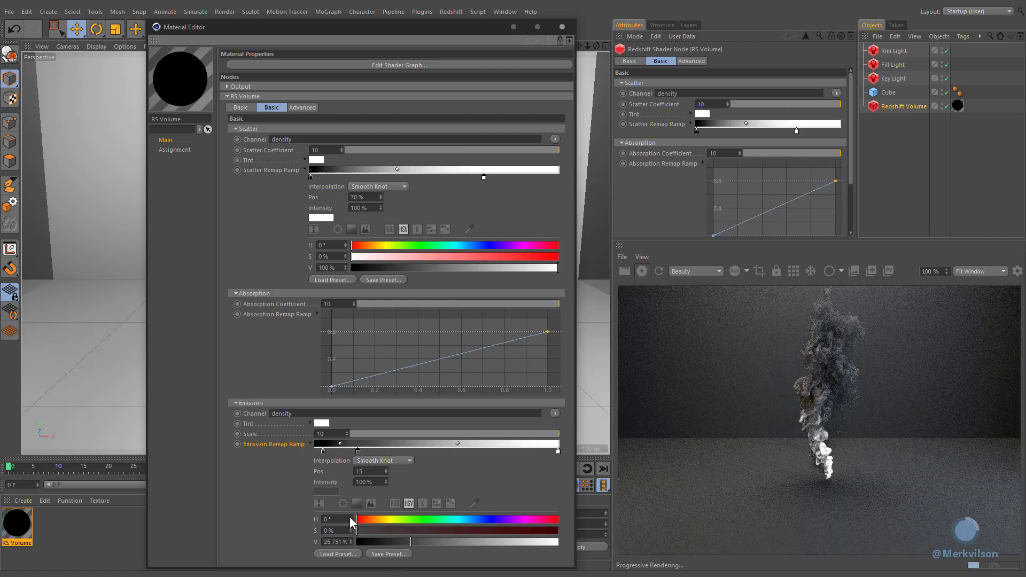
pyautogui.write('15')
pyautogui.click(339, 530)
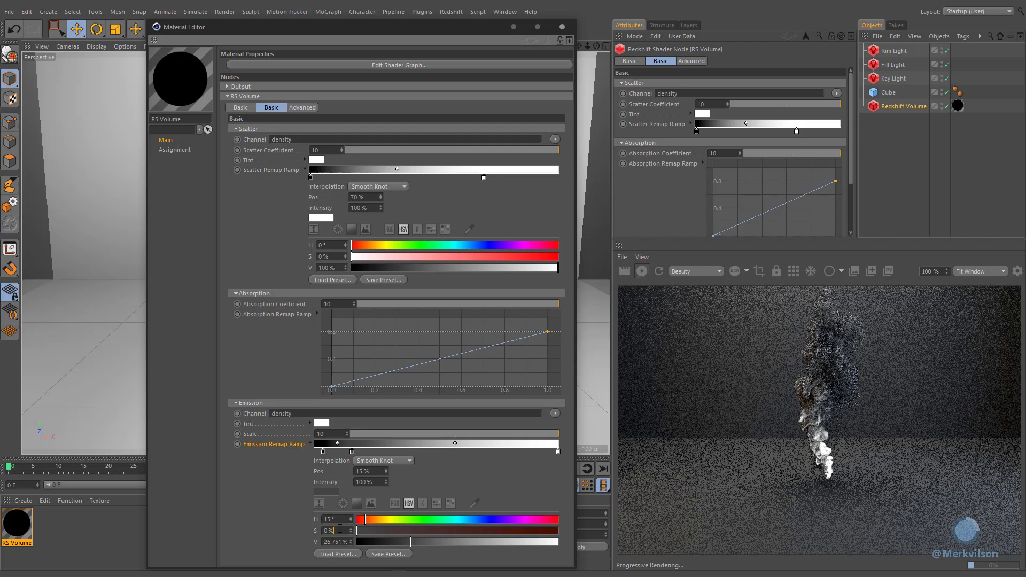
pyautogui.write('5')
pyautogui.click(339, 539)
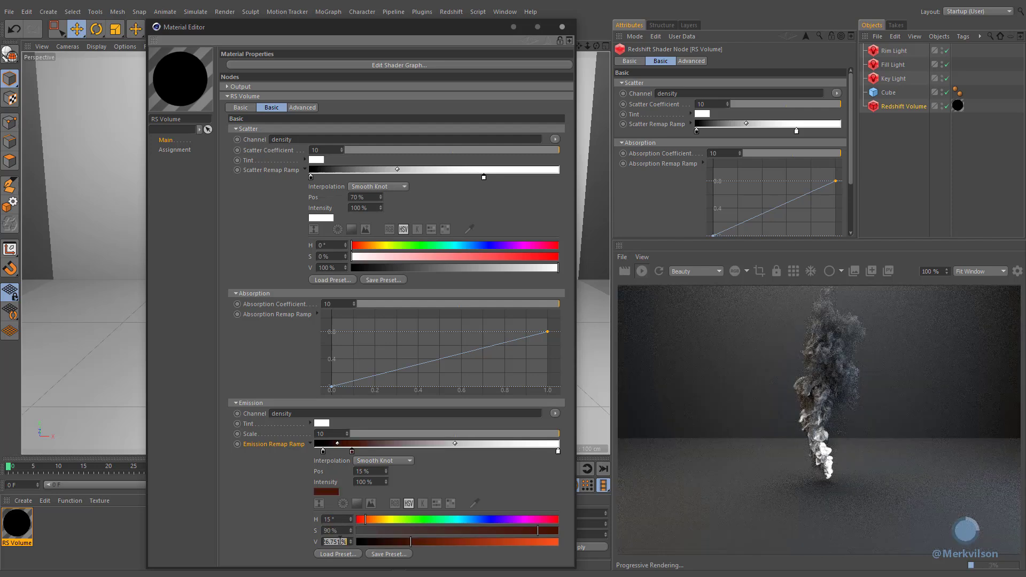
pyautogui.write('90')
pyautogui.press('Return')
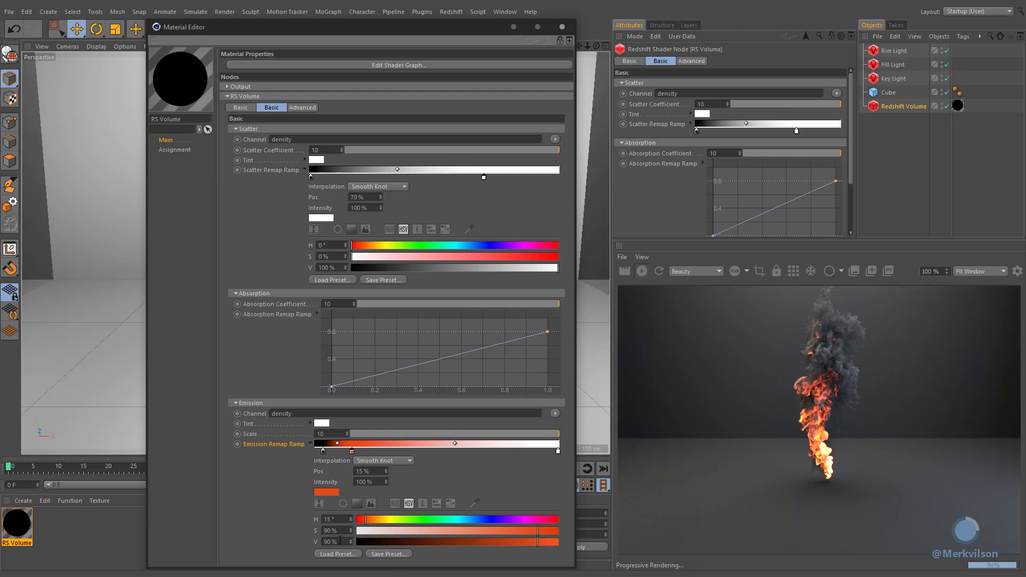
# Add an orange emission ramp knot at 30% with hue 30°, saturation 90 and value 90.
pyautogui.click(386, 451)
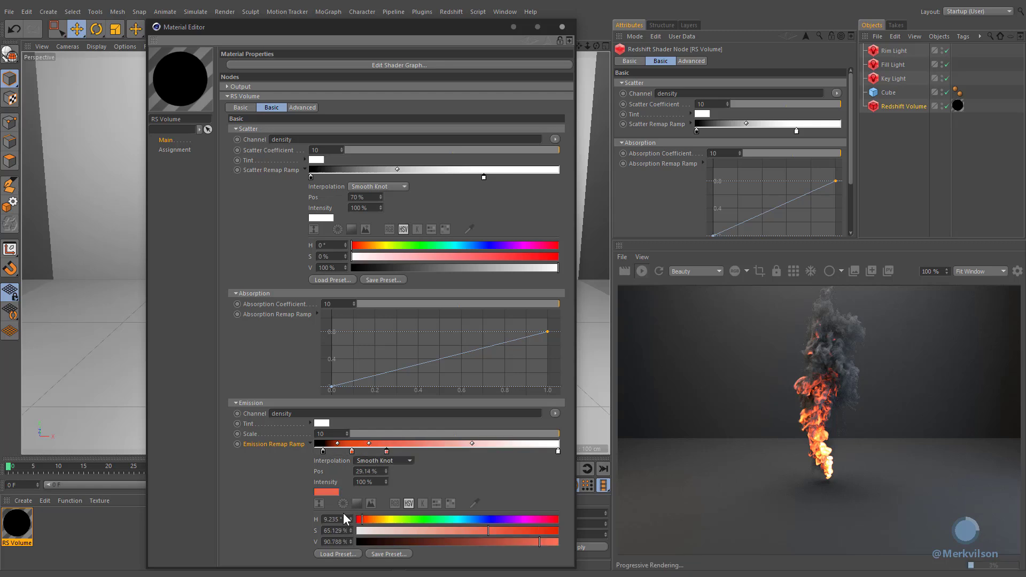
pyautogui.doubleClick(366, 471)
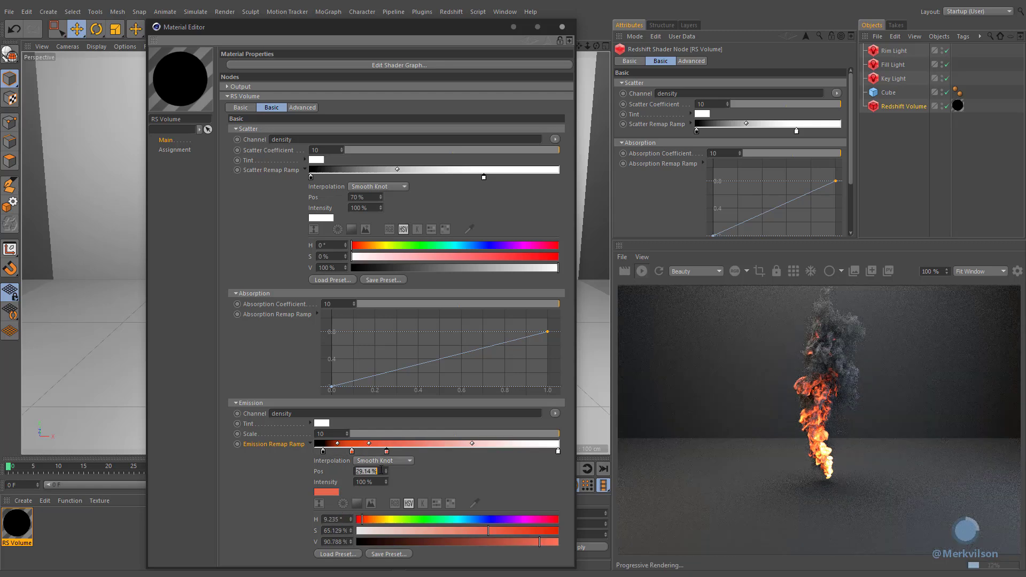
pyautogui.write('30')
pyautogui.press('Return')
pyautogui.write('30')
pyautogui.press('Return')
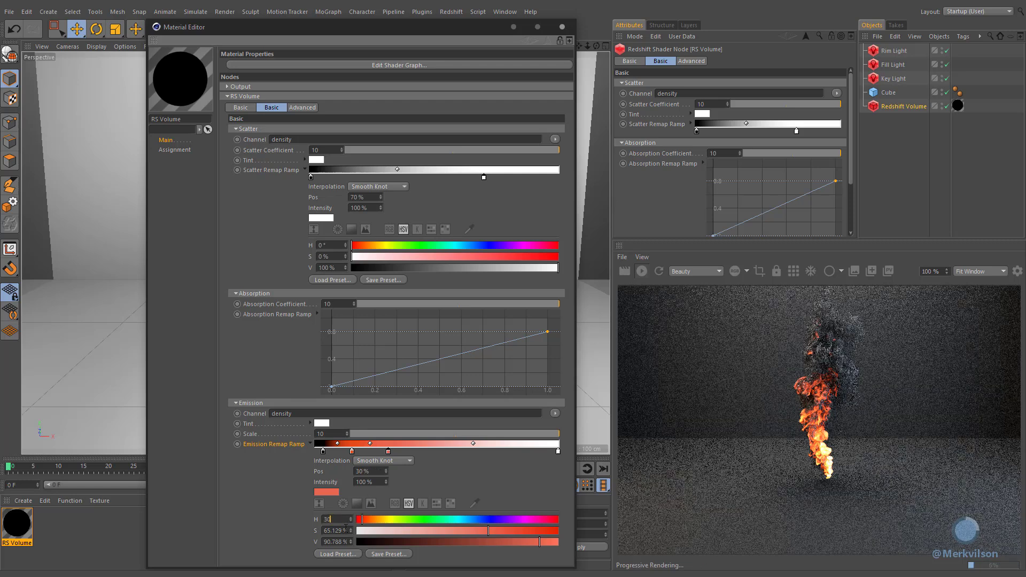
pyautogui.press('Tab')
pyautogui.write('90')
pyautogui.press('Tab')
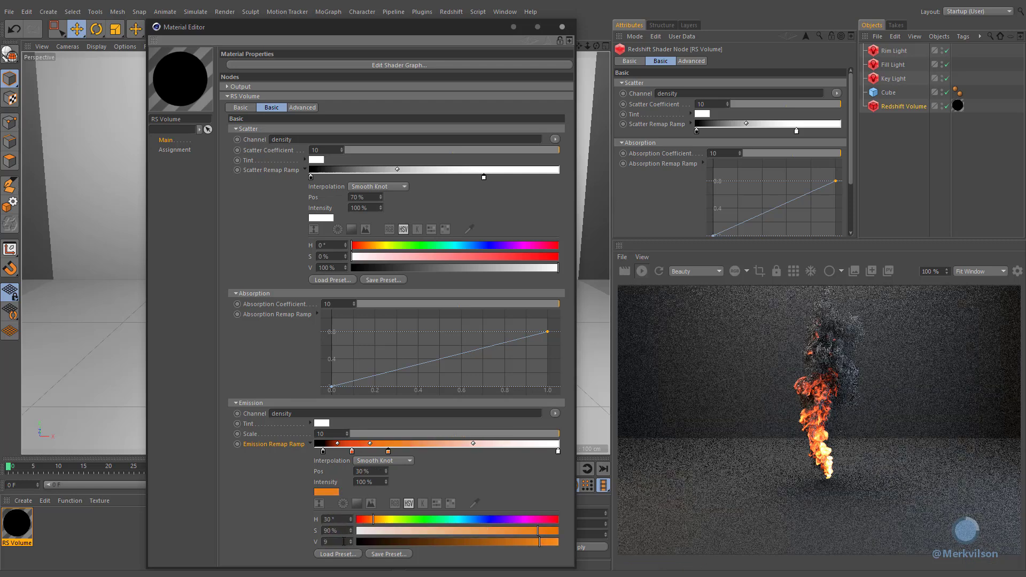
pyautogui.write('90')
pyautogui.press('Return')
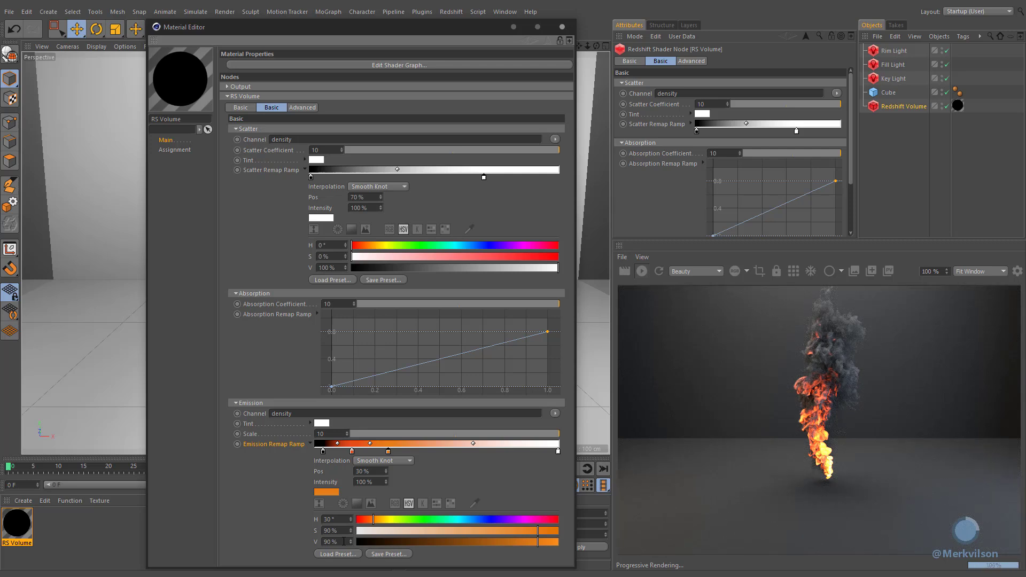
pyautogui.click(558, 452)
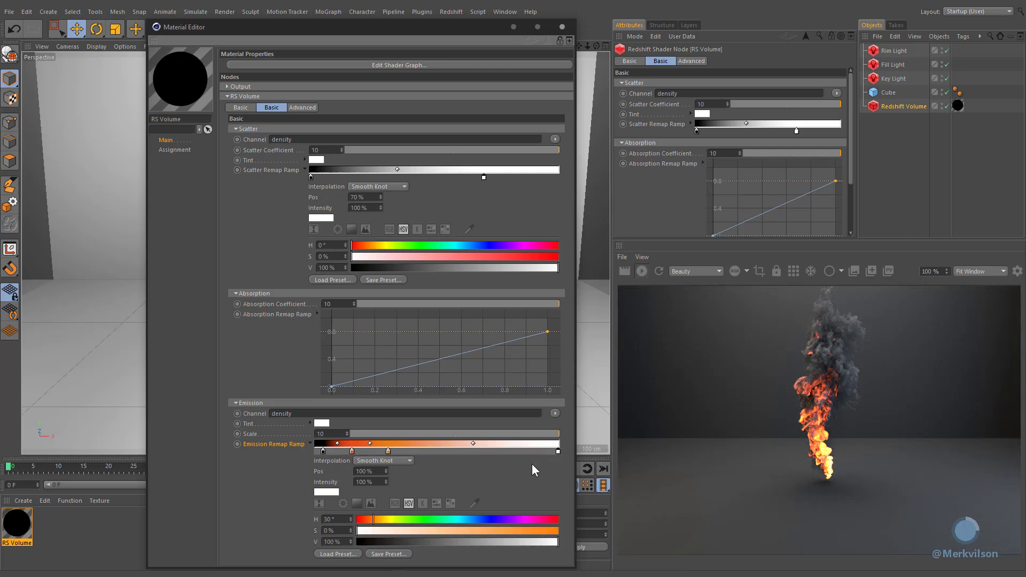
# Shift the emission ramp blend point to 10% and place a Redshift Volume copy under a new Cloner.
pyautogui.click(473, 443)
pyautogui.moveTo(385, 471); pyautogui.dragTo(385, 471)
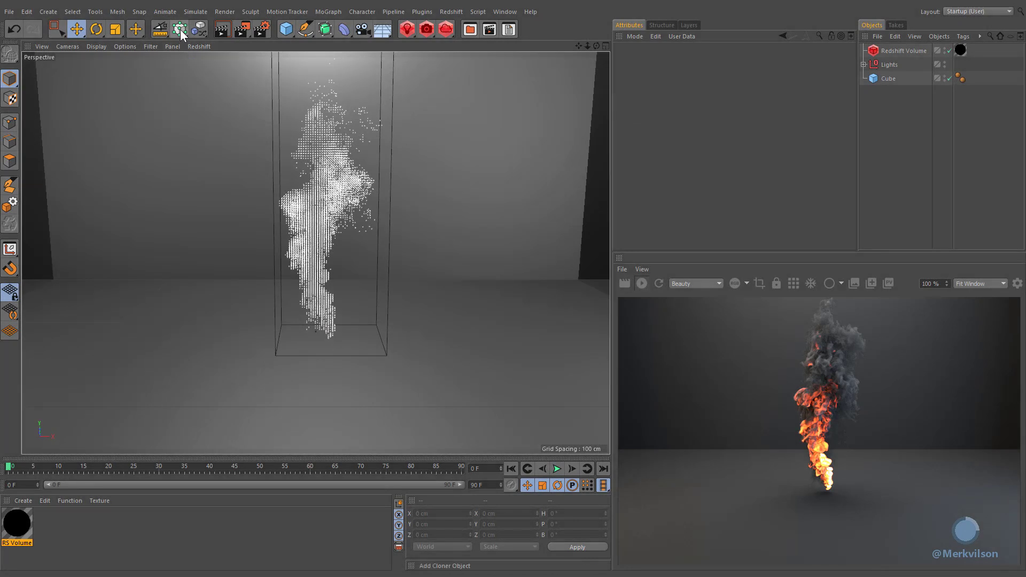
pyautogui.click(180, 30)
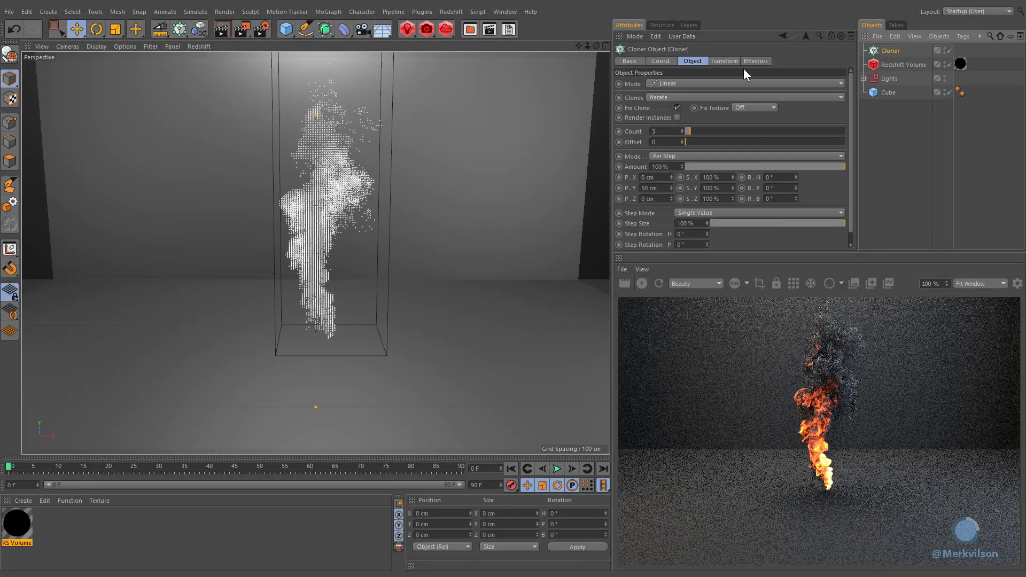
pyautogui.click(887, 65)
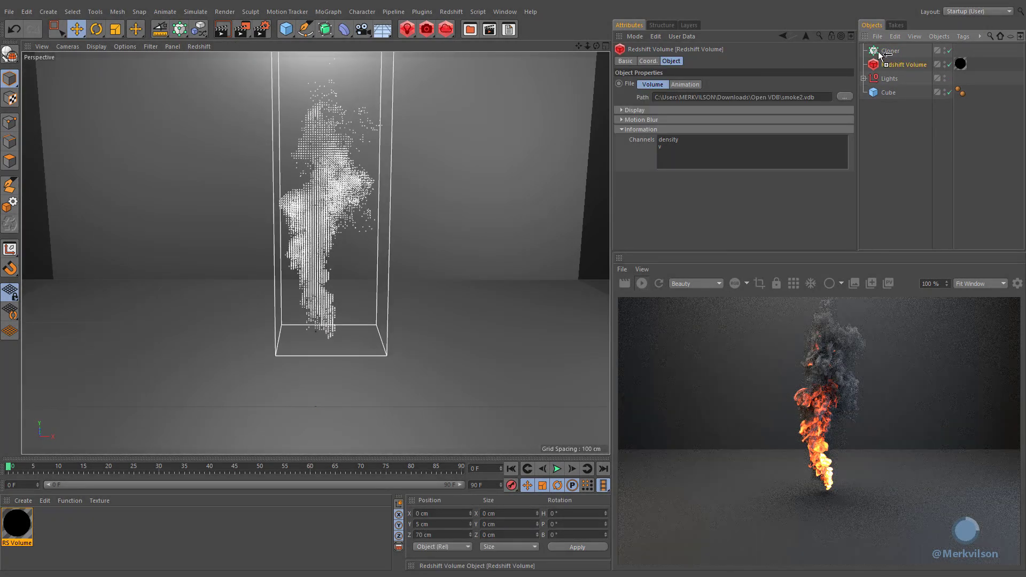
pyautogui.keyDown('ctrl'); pyautogui.moveTo(878, 52); pyautogui.dragTo(878, 52); pyautogui.keyUp('ctrl')
pyautogui.click(878, 52)
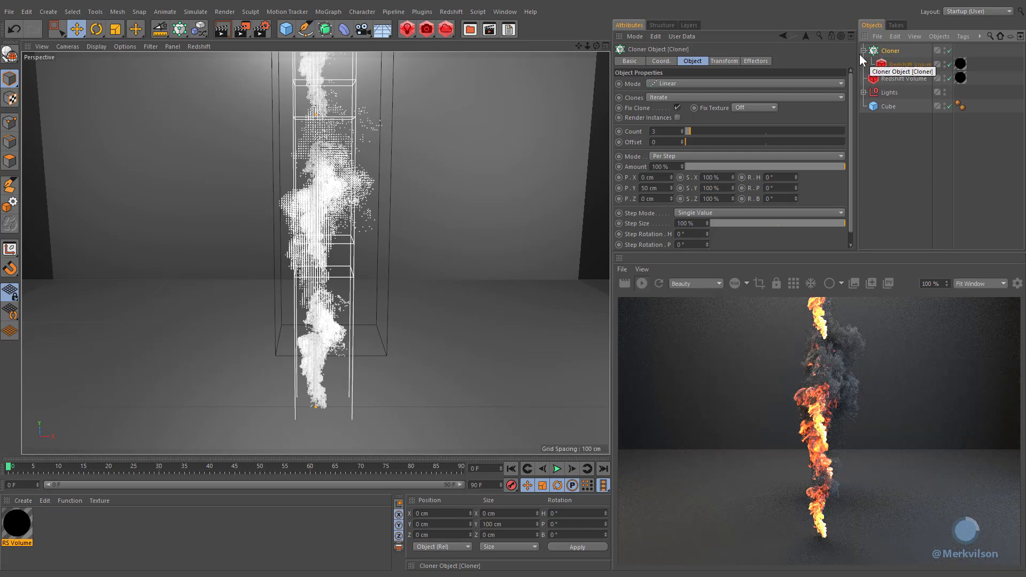
# Set the Cloner to Radial mode on the XZ plane with 10 clones.
pyautogui.click(668, 83)
pyautogui.click(671, 111)
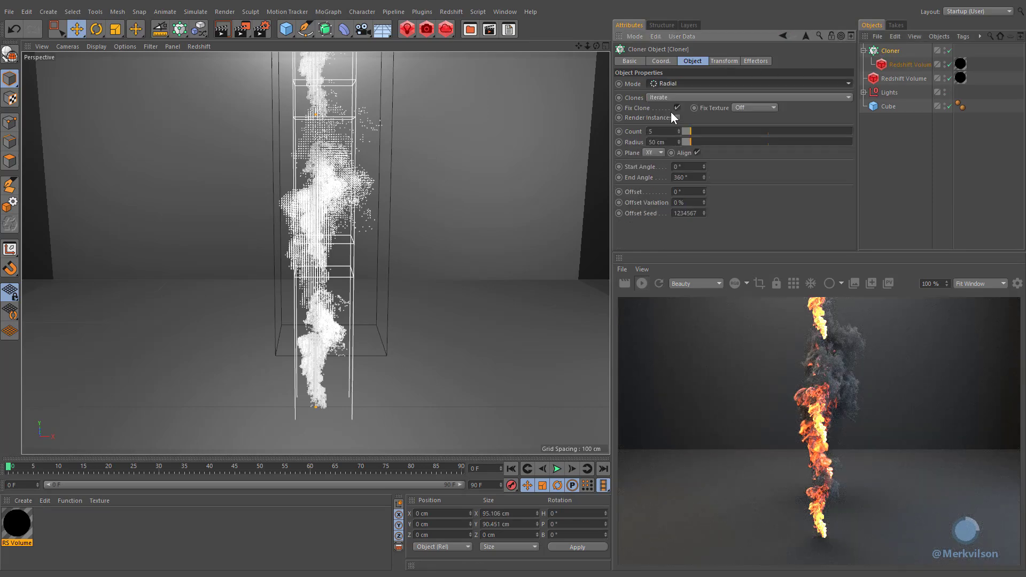
pyautogui.click(658, 153)
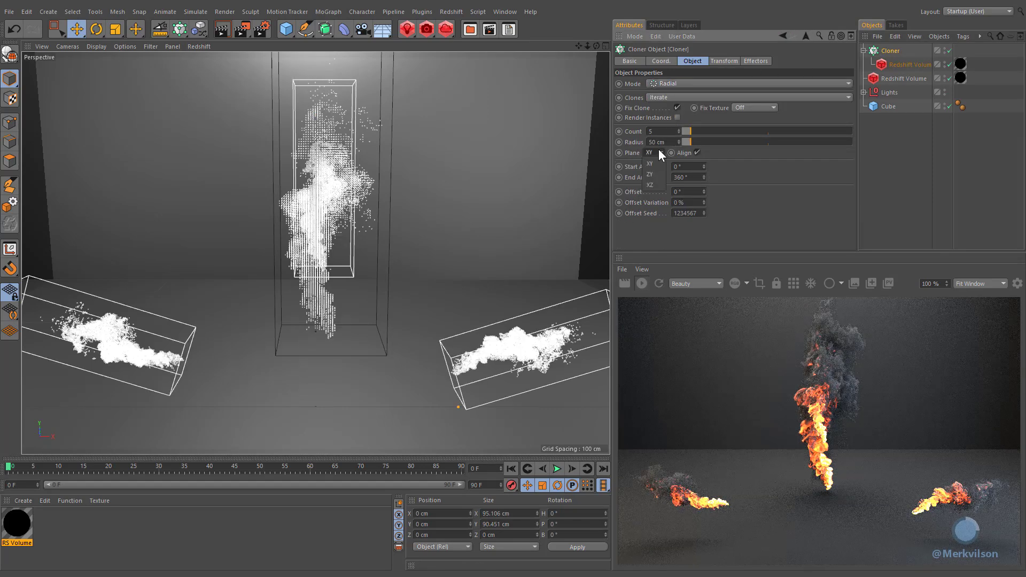
pyautogui.click(653, 182)
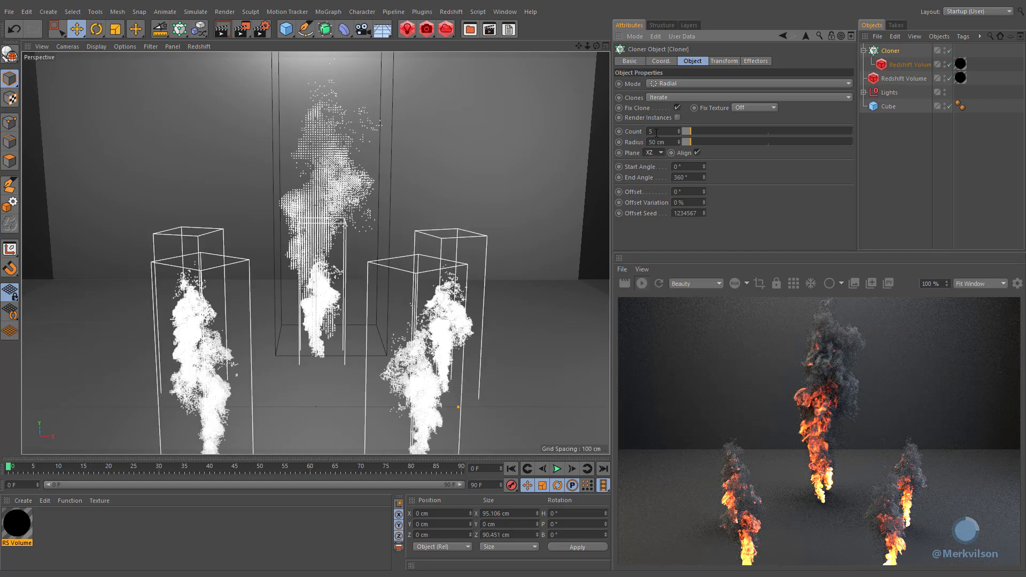
pyautogui.click(660, 132)
pyautogui.write('10')
pyautogui.press('Return')
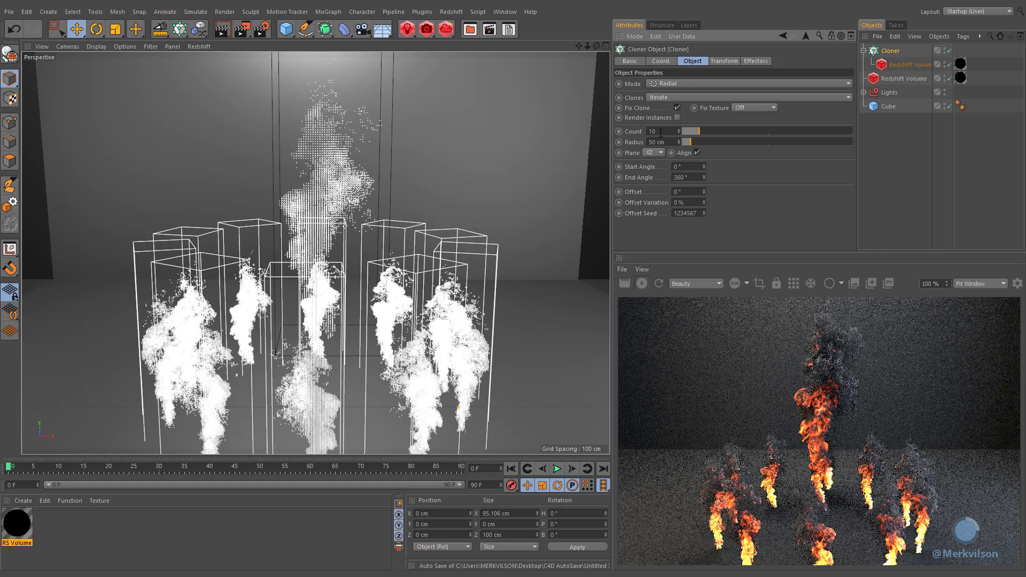
# Move the Cloner to Z position 70 cm.
pyautogui.click(662, 62)
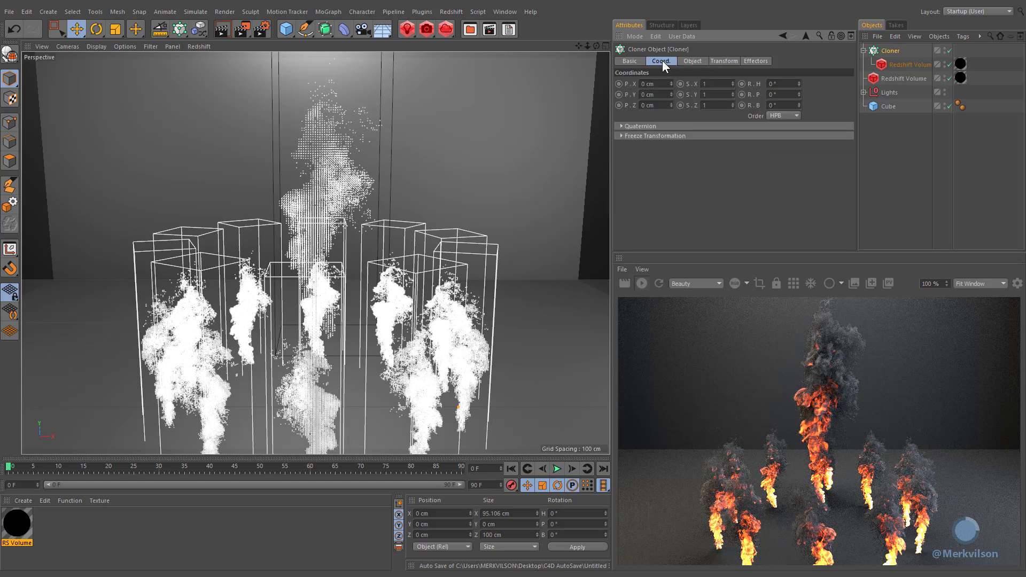
pyautogui.doubleClick(653, 106)
pyautogui.write('70')
pyautogui.press('Return')
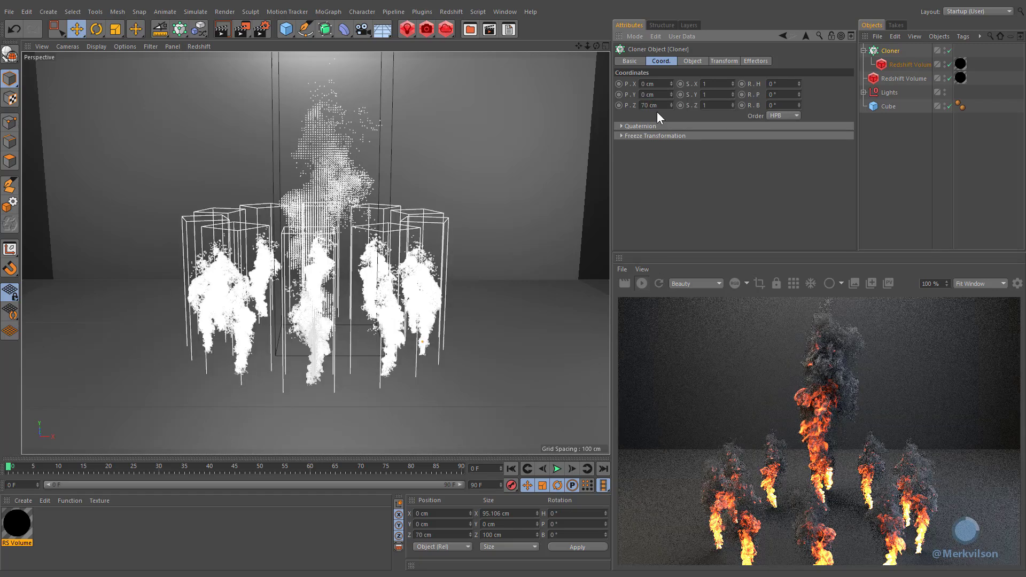
# Rotate the clones to -90° pitch, scale them to 2 on every axis, and drag Radius to 0 cm.
pyautogui.click(722, 61)
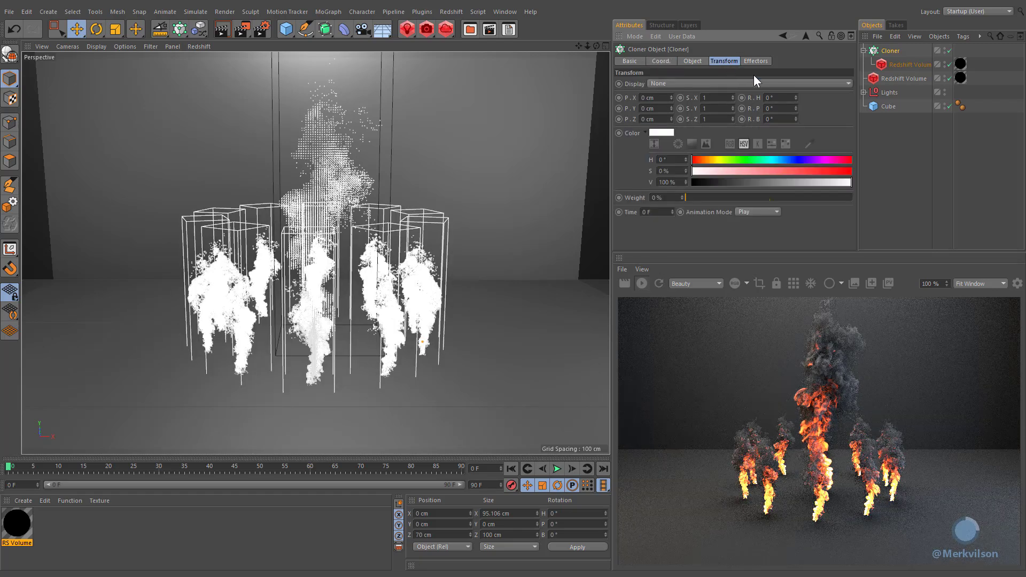
pyautogui.doubleClick(780, 108)
pyautogui.write('-90')
pyautogui.press('Return')
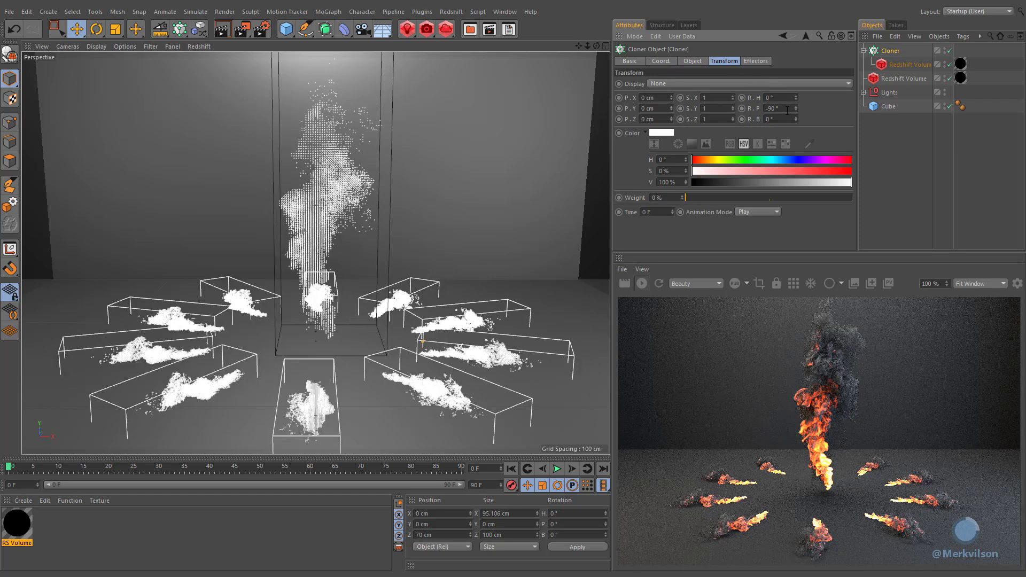
pyautogui.write('2')
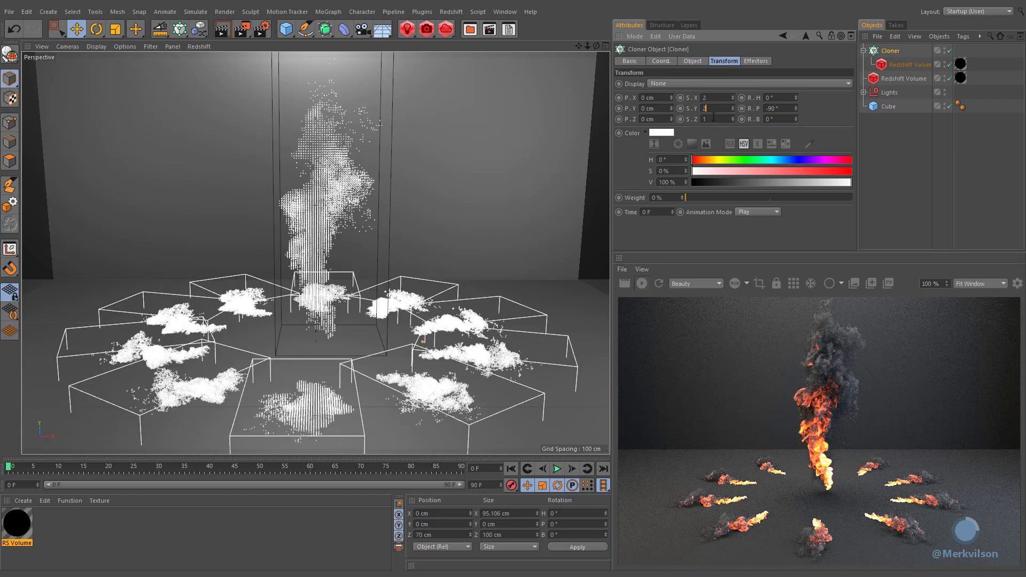
pyautogui.press('Return')
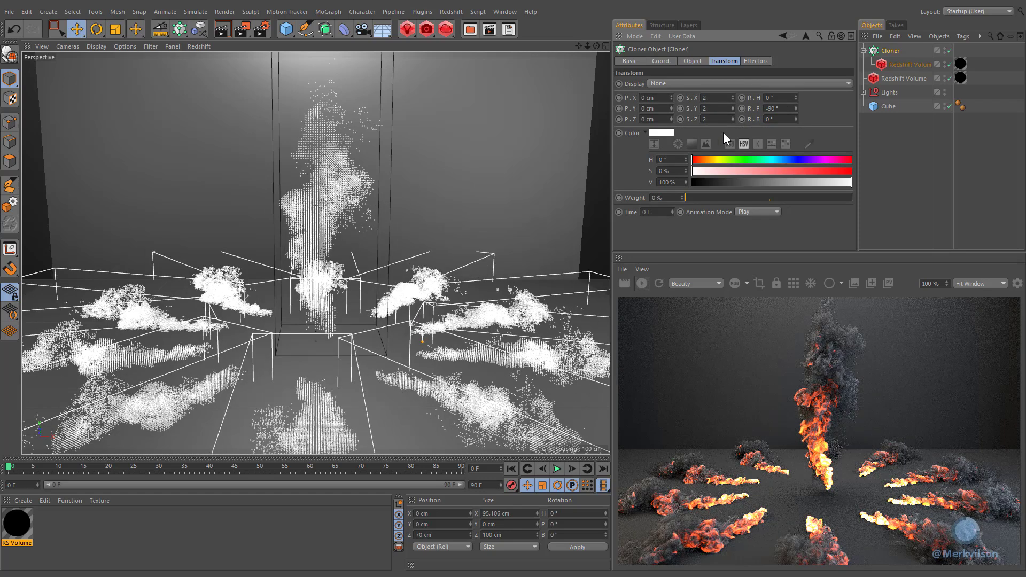
pyautogui.click(693, 60)
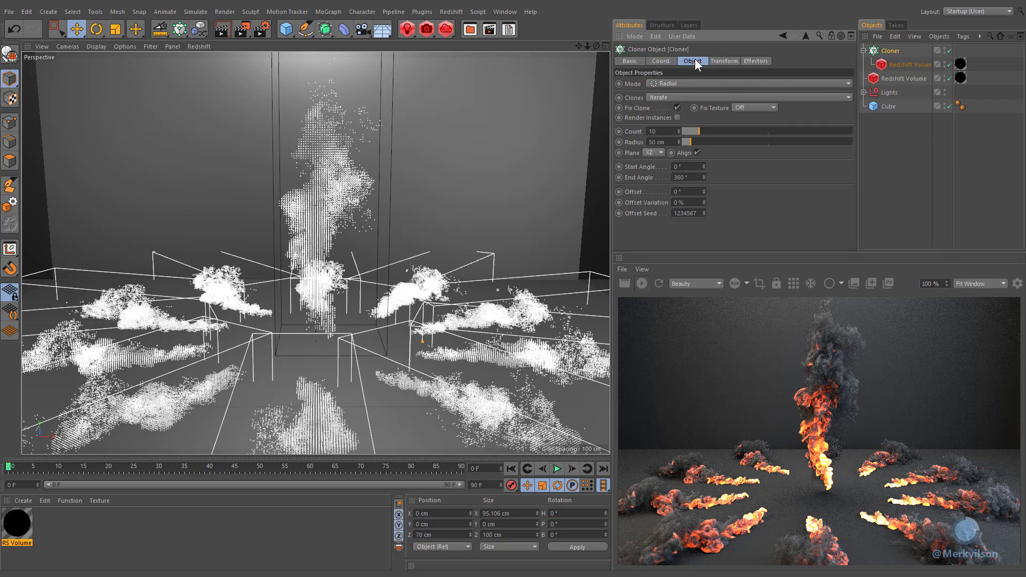
pyautogui.moveTo(688, 141); pyautogui.dragTo(672, 142)
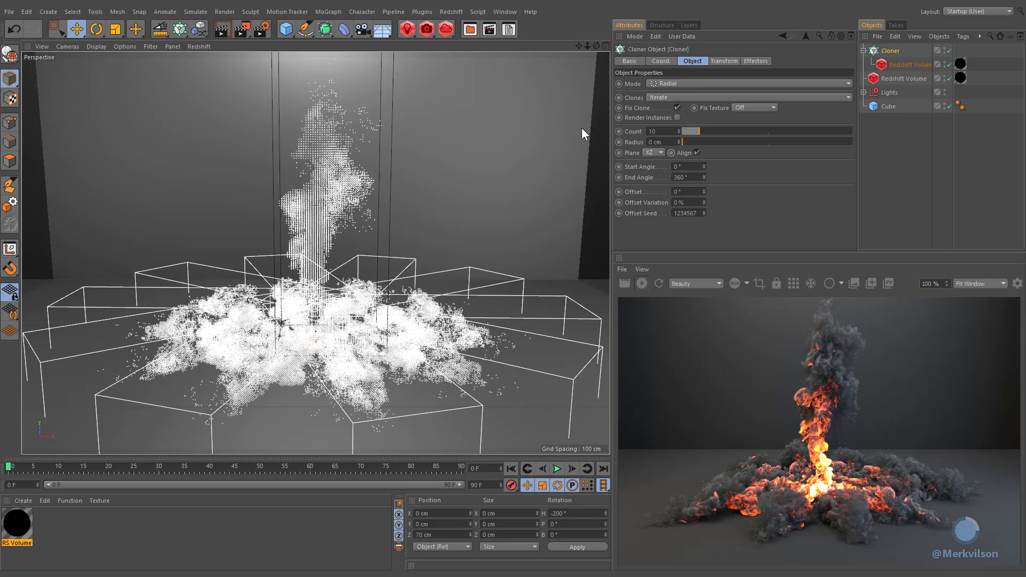
# Add a MoGraph Random effector to the selected Cloner.
pyautogui.click(200, 29)
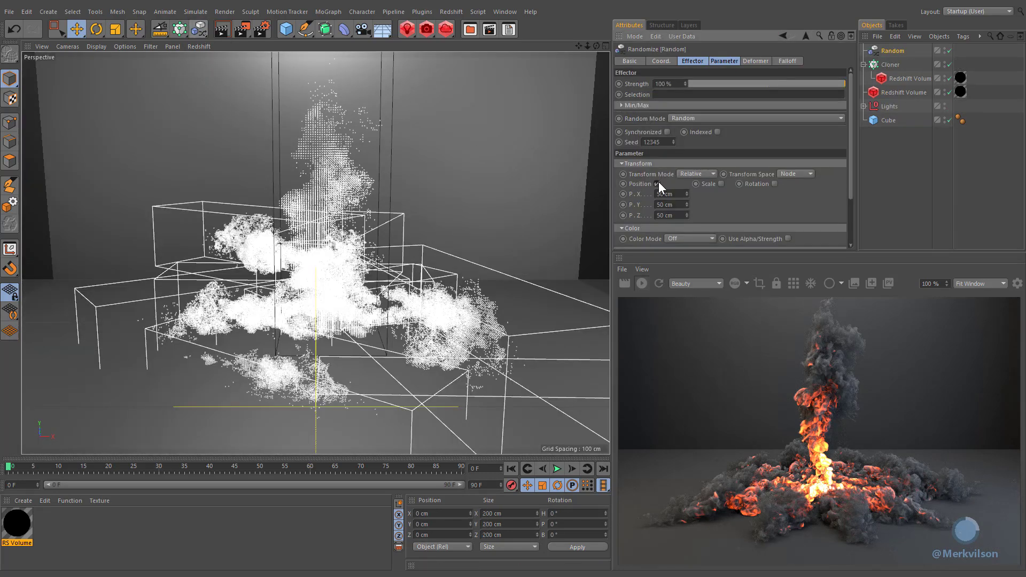